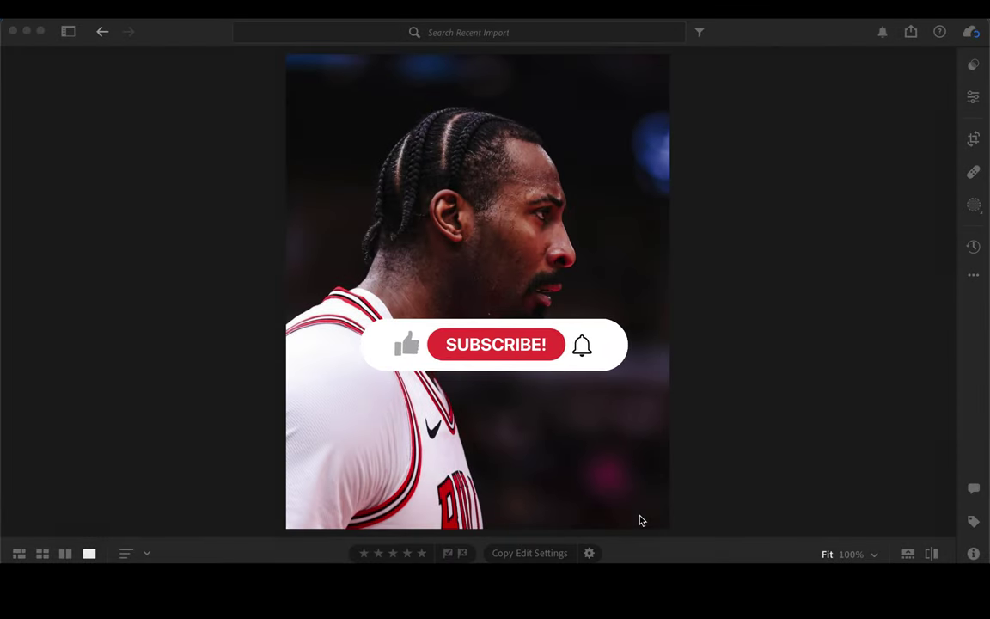
# - Apply a Recommended Lightroom preset at amount 93, then duplicate the photo layer
pyautogui.click(973, 71)
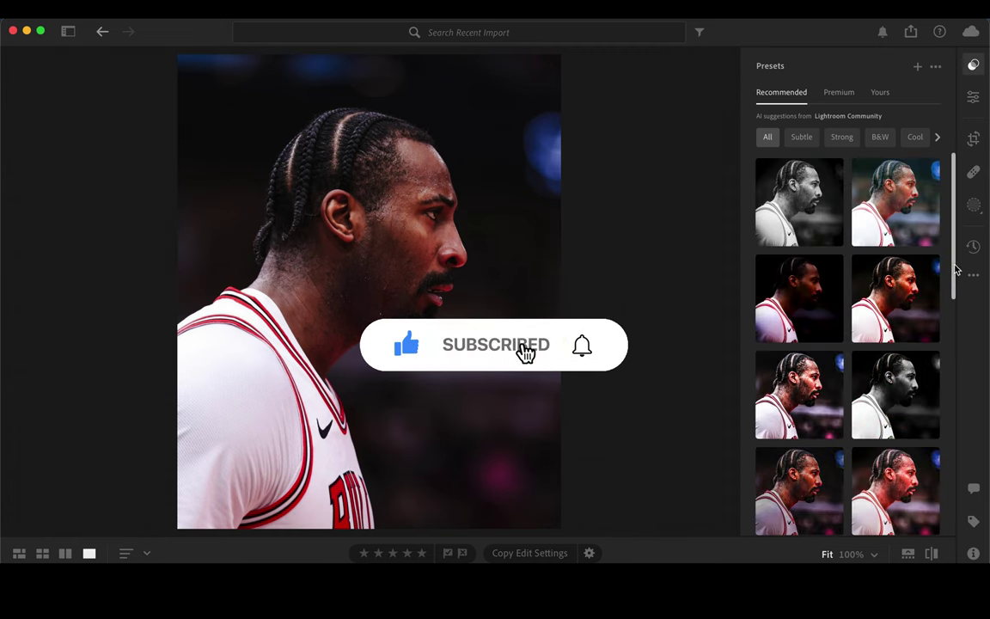
pyautogui.click(813, 390)
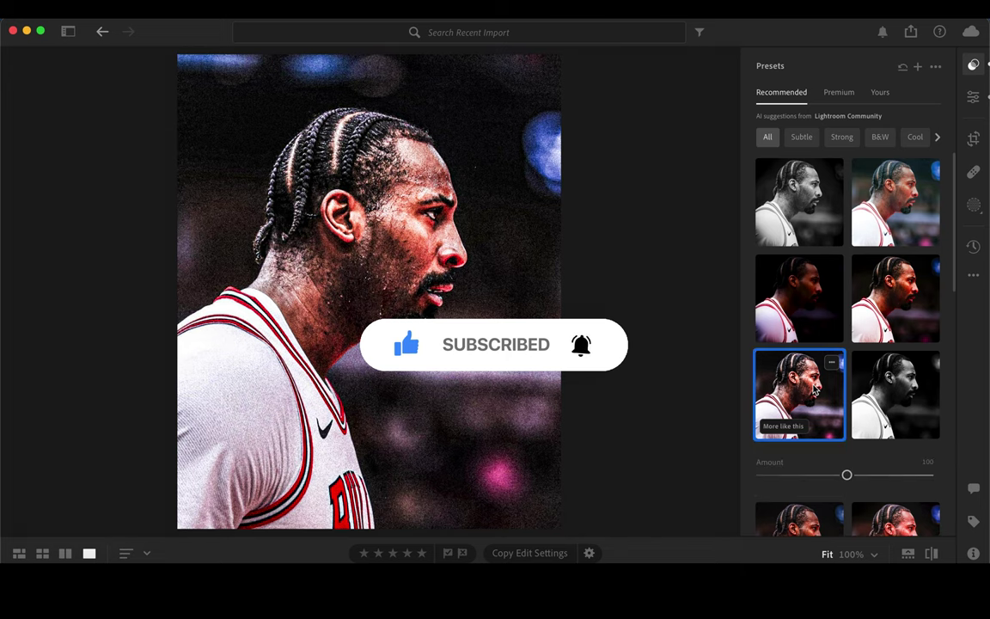
pyautogui.moveTo(848, 476)
pyautogui.mouseDown()
pyautogui.moveTo(832, 477)
pyautogui.moveTo(841, 477)
pyautogui.mouseUp()
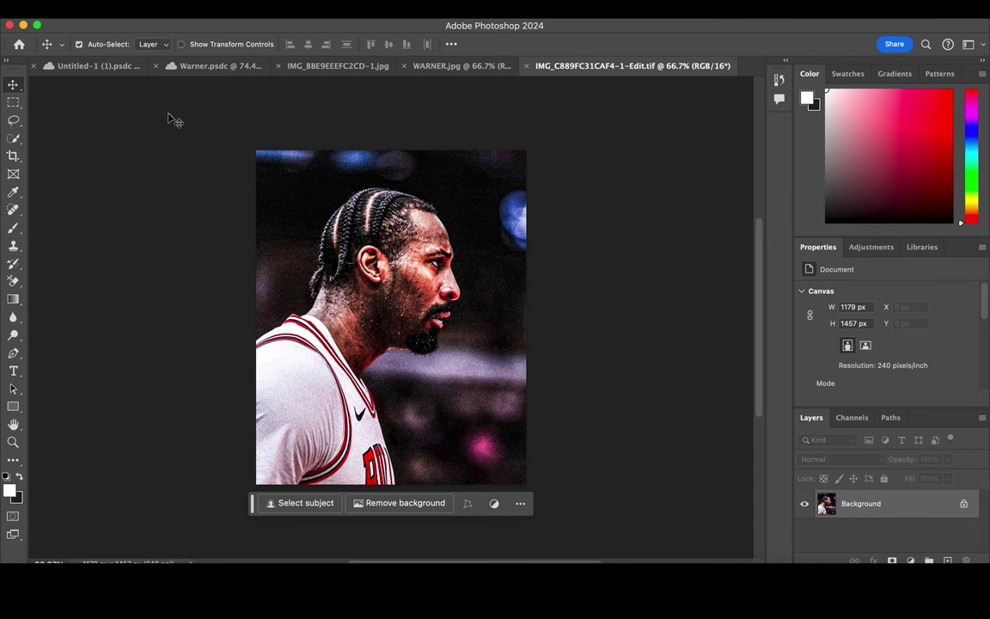
pyautogui.hotkey('ctrl', 'j')
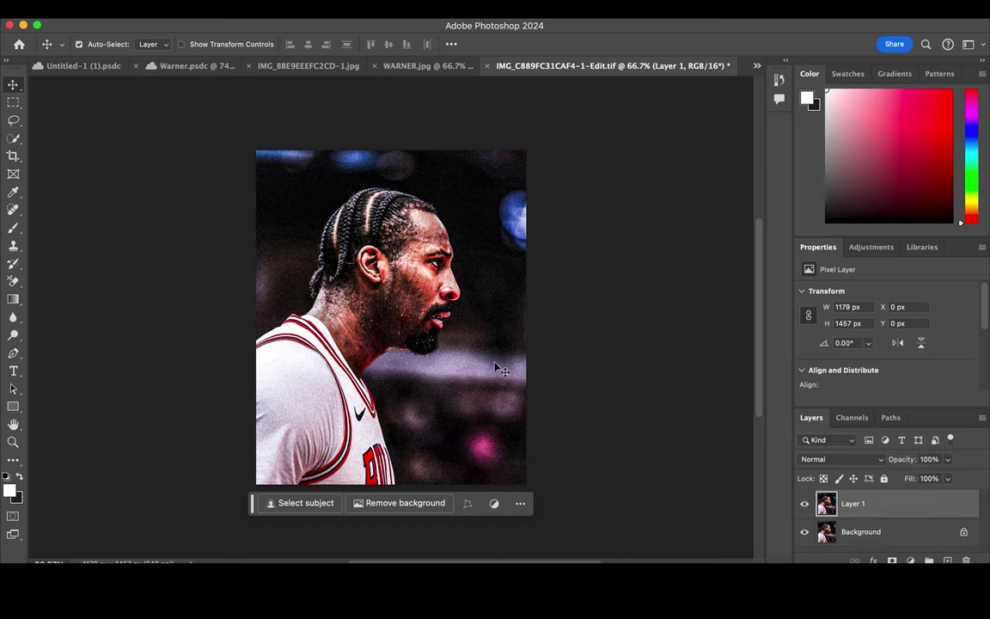
# - Mask the duplicate to the player via Select Subject; desaturate the background with Hue/Saturation -100
pyautogui.click(321, 501)
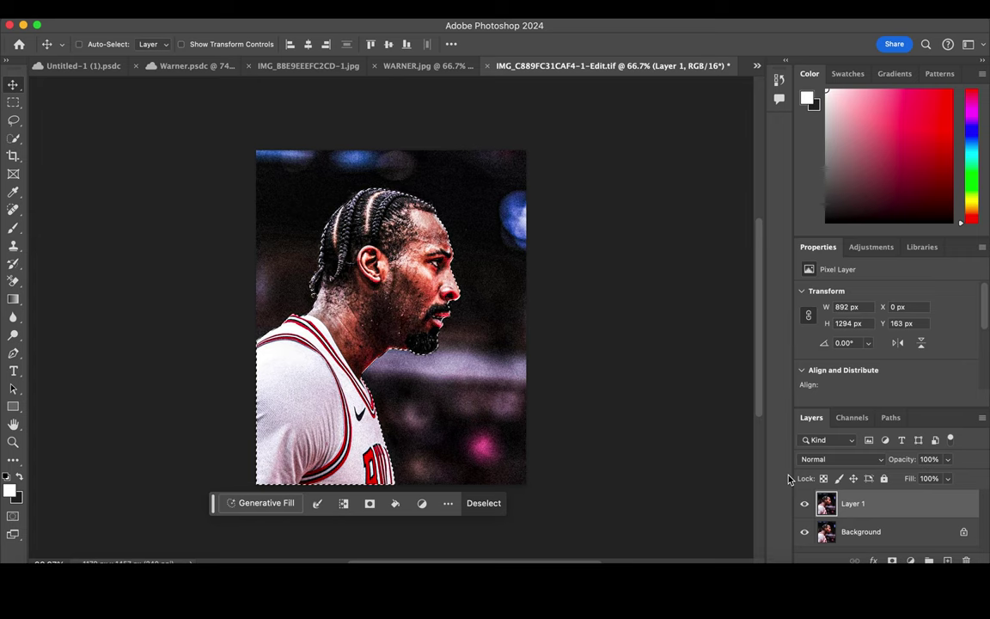
pyautogui.click(891, 560)
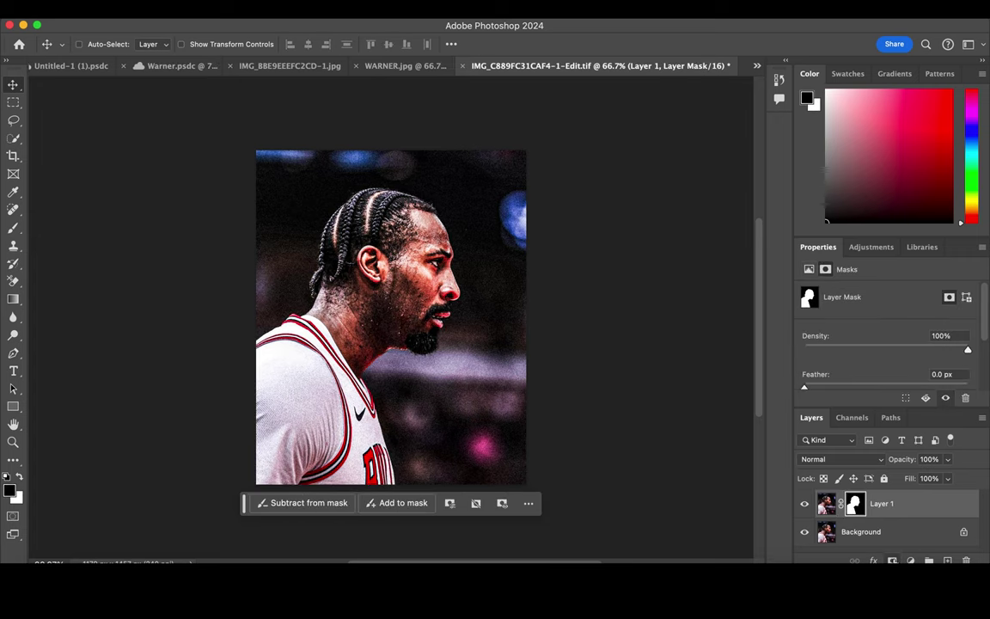
pyautogui.click(898, 533)
pyautogui.click(910, 560)
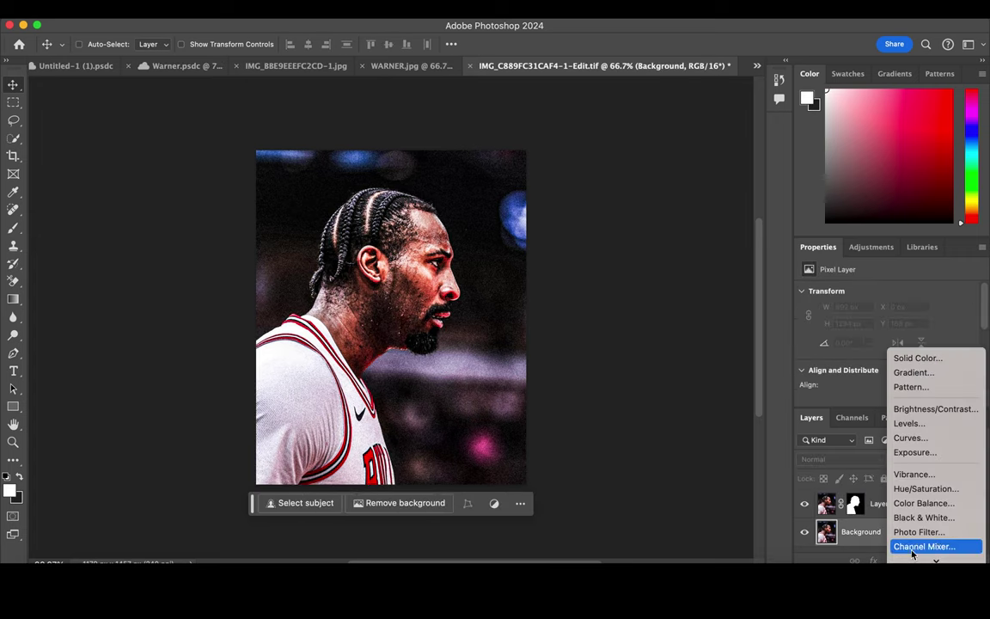
pyautogui.click(921, 488)
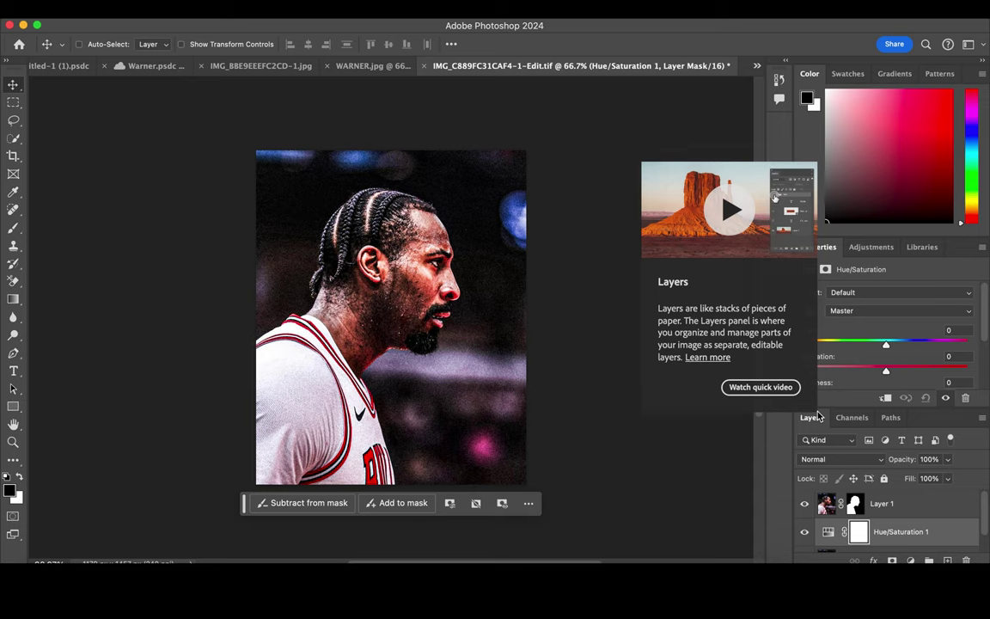
pyautogui.scroll(-2, 879, 356)
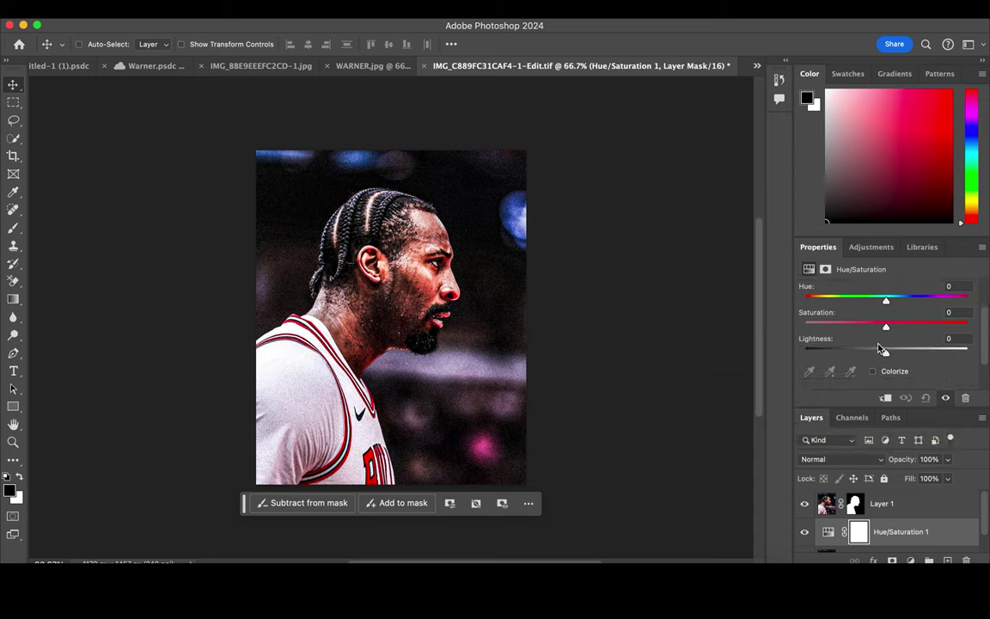
pyautogui.moveTo(891, 329); pyautogui.dragTo(792, 328)
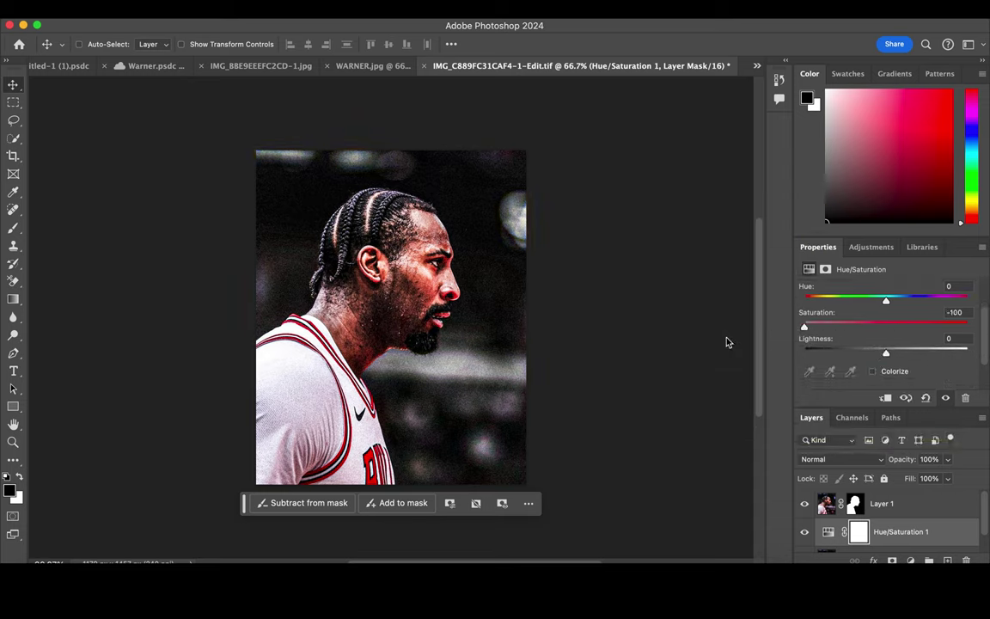
pyautogui.click(877, 534)
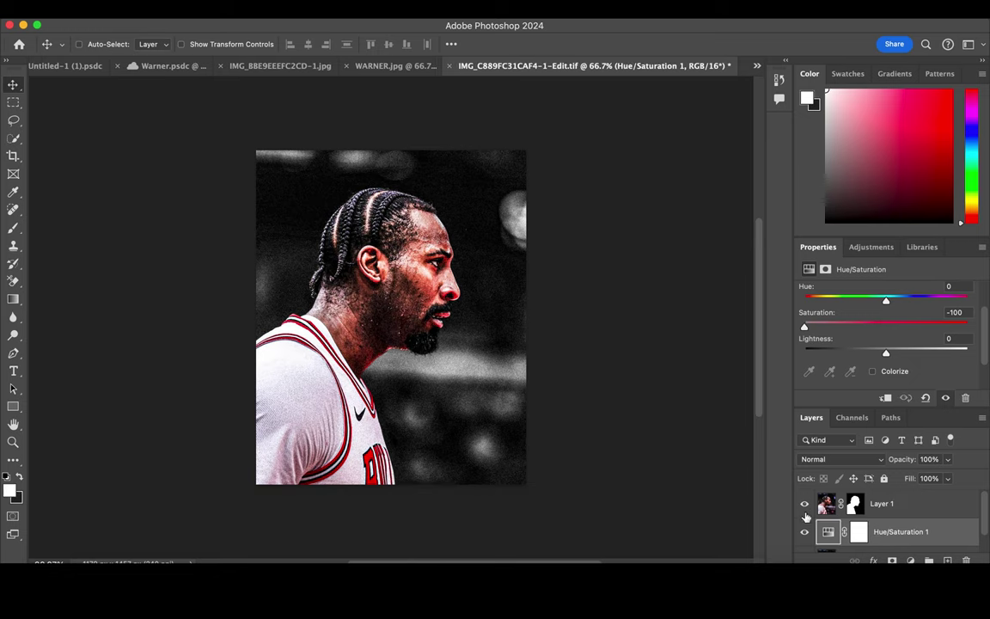
pyautogui.scroll(-1, 860, 511)
pyautogui.click(834, 539)
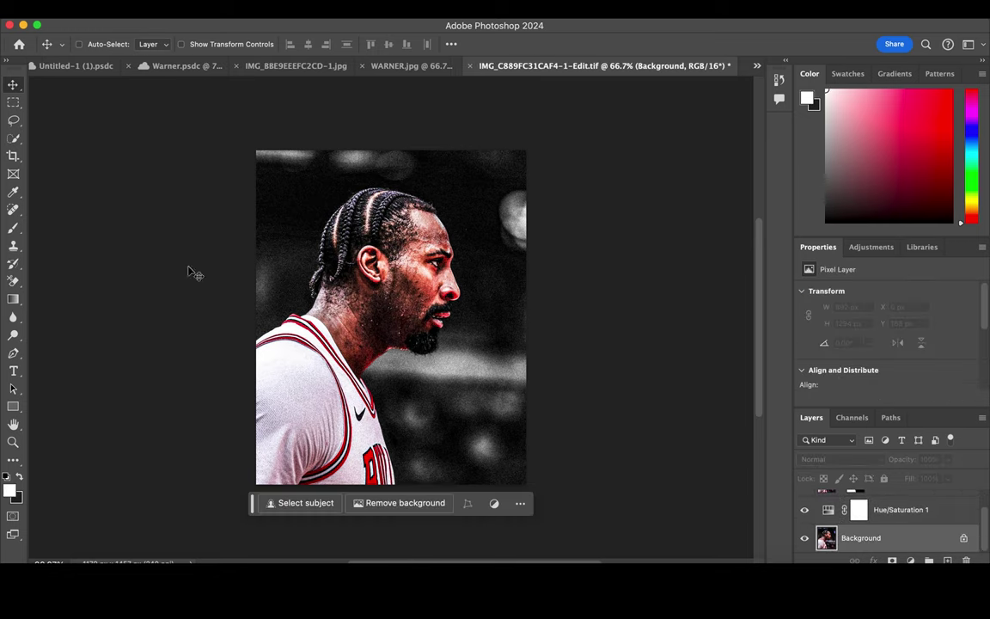
# - Lasso a freehand selection covering the area behind the player
pyautogui.click(10, 122)
pyautogui.moveTo(257, 152); pyautogui.dragTo(492, 237)
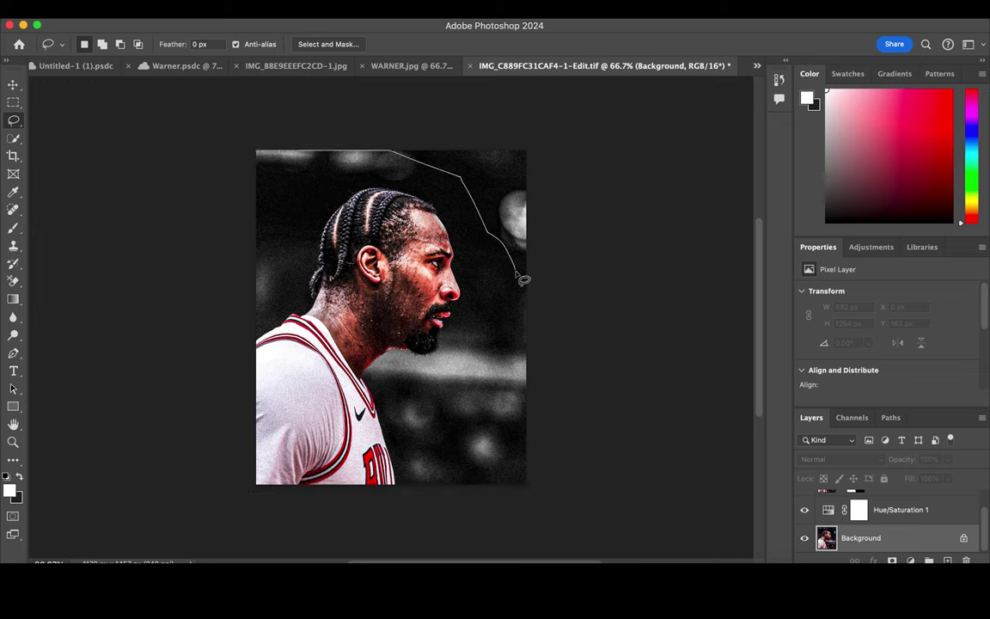
pyautogui.moveTo(524, 307); pyautogui.dragTo(538, 413)
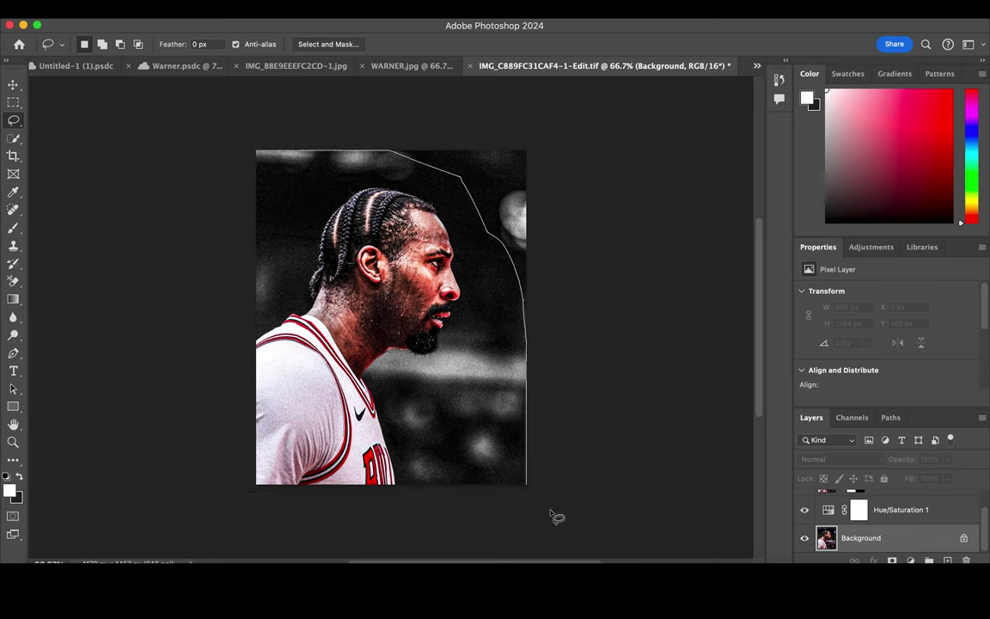
pyautogui.moveTo(546, 518)
pyautogui.mouseDown()
pyautogui.moveTo(227, 514)
pyautogui.moveTo(106, 360)
pyautogui.moveTo(50, 189)
pyautogui.mouseUp()
pyautogui.moveTo(40, 127); pyautogui.dragTo(37, 114)
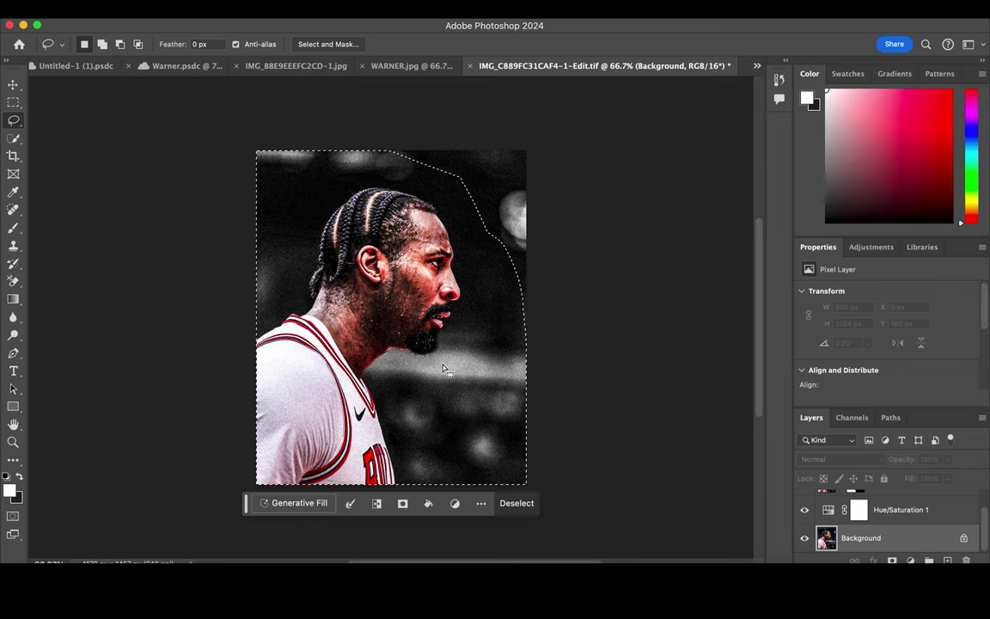
# - Run Generative Fill on the selection with the prompt 'angry bull'
pyautogui.click(300, 503)
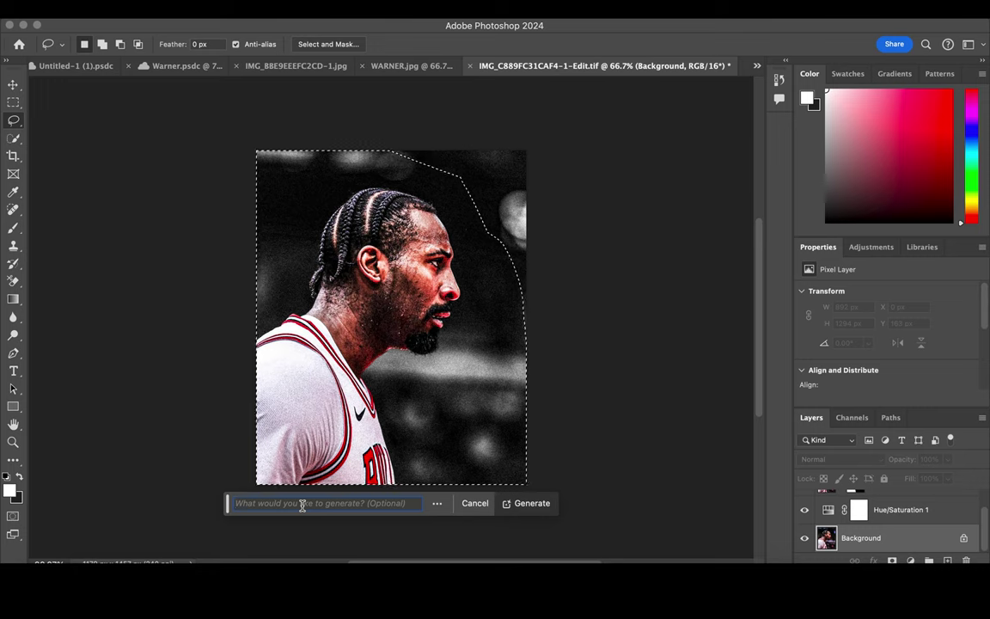
pyautogui.moveTo(321, 504)
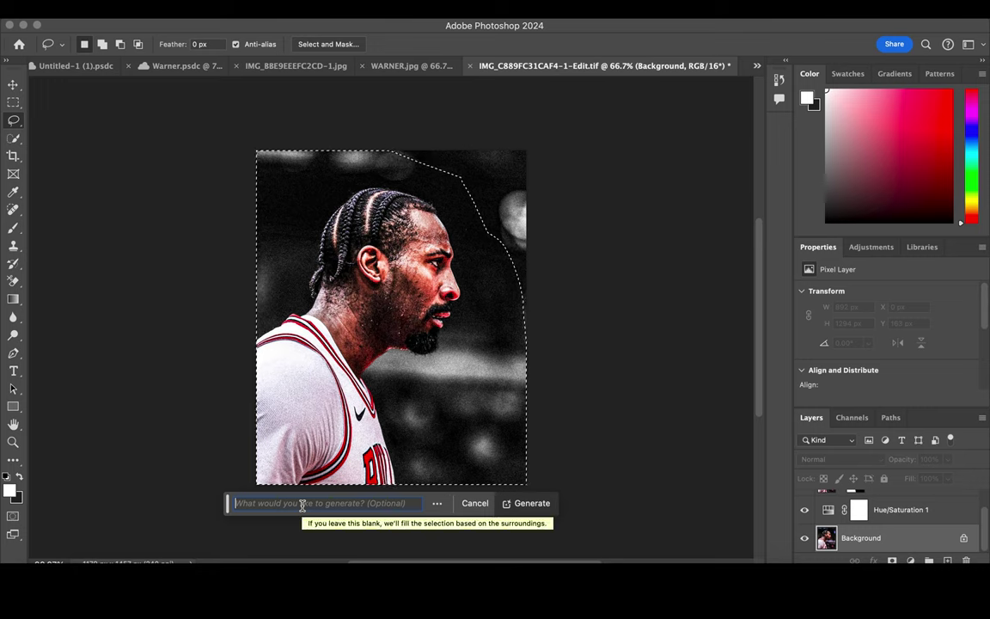
pyautogui.tripleClick(309, 505)
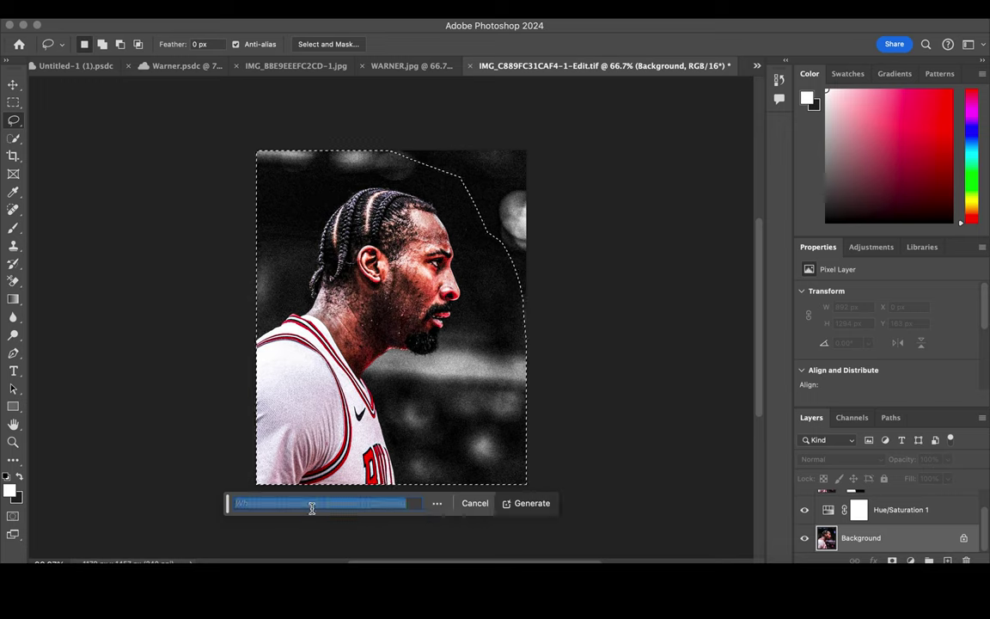
pyautogui.press('BackSpace')
pyautogui.write('angry bull')
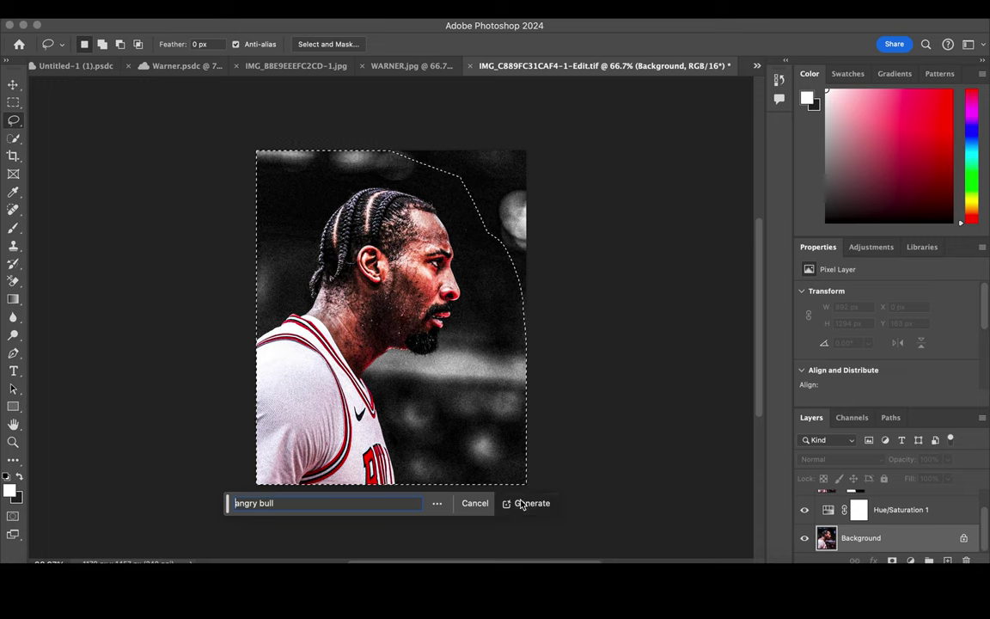
pyautogui.click(510, 505)
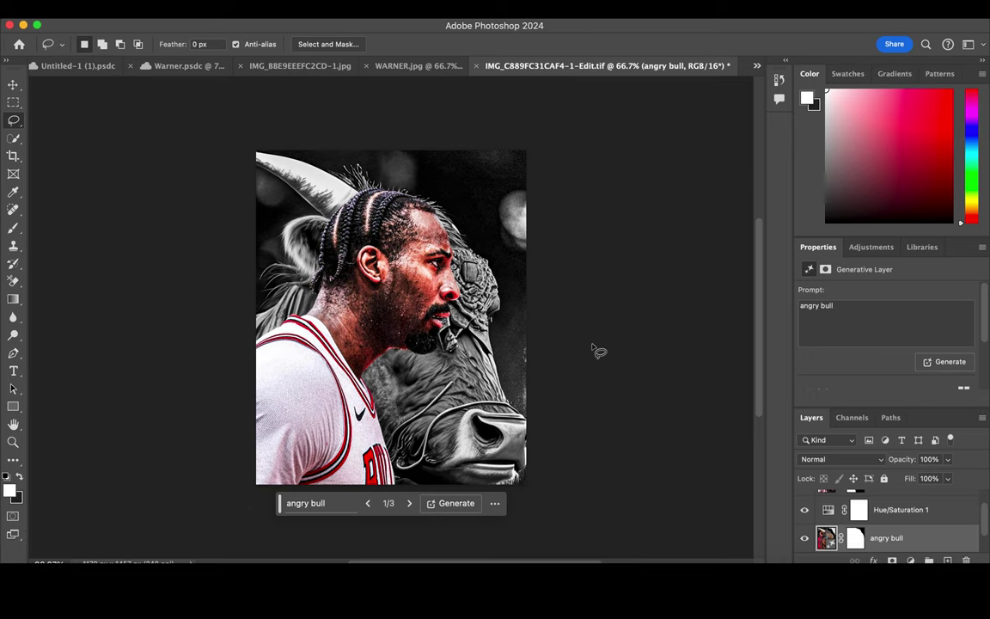
# - Browse the three angry bull variations, nudging the bull, and settle on variation 1/3
pyautogui.click(13, 83)
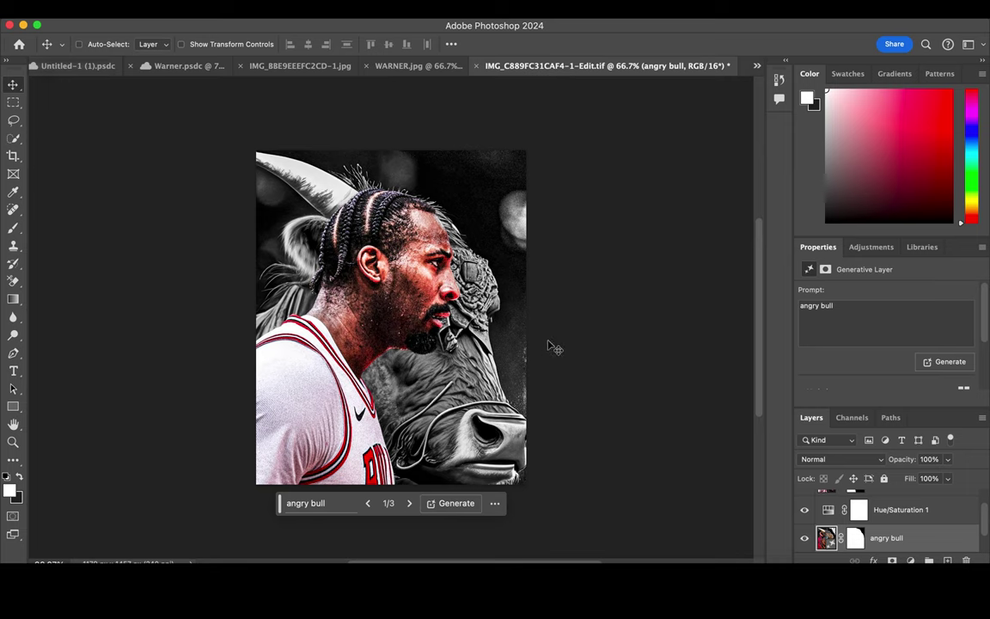
pyautogui.click(409, 503)
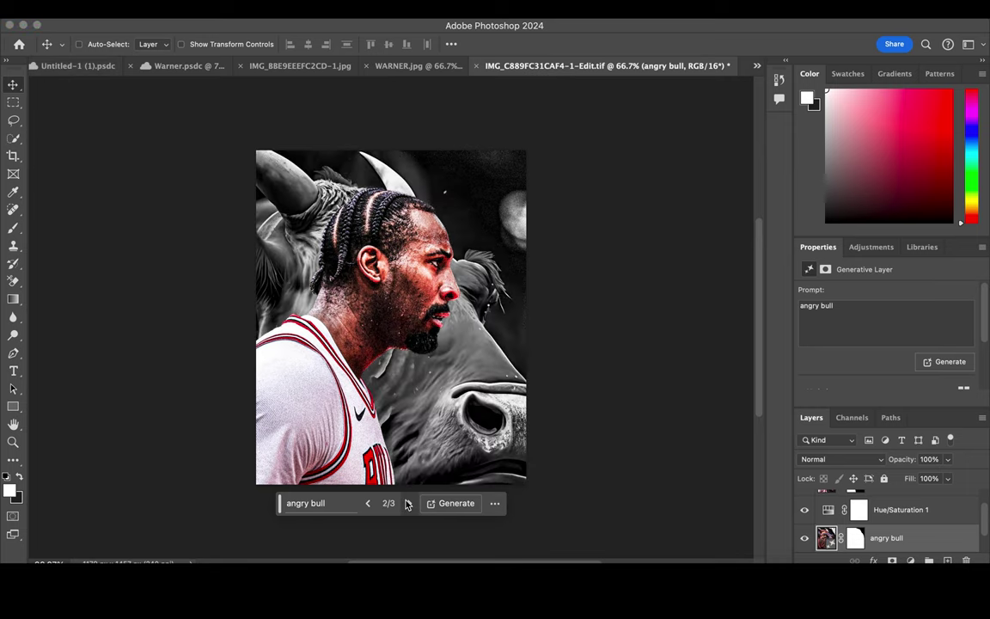
pyautogui.moveTo(426, 366)
pyautogui.mouseDown()
pyautogui.moveTo(467, 325)
pyautogui.moveTo(439, 325)
pyautogui.mouseUp()
pyautogui.click(409, 504)
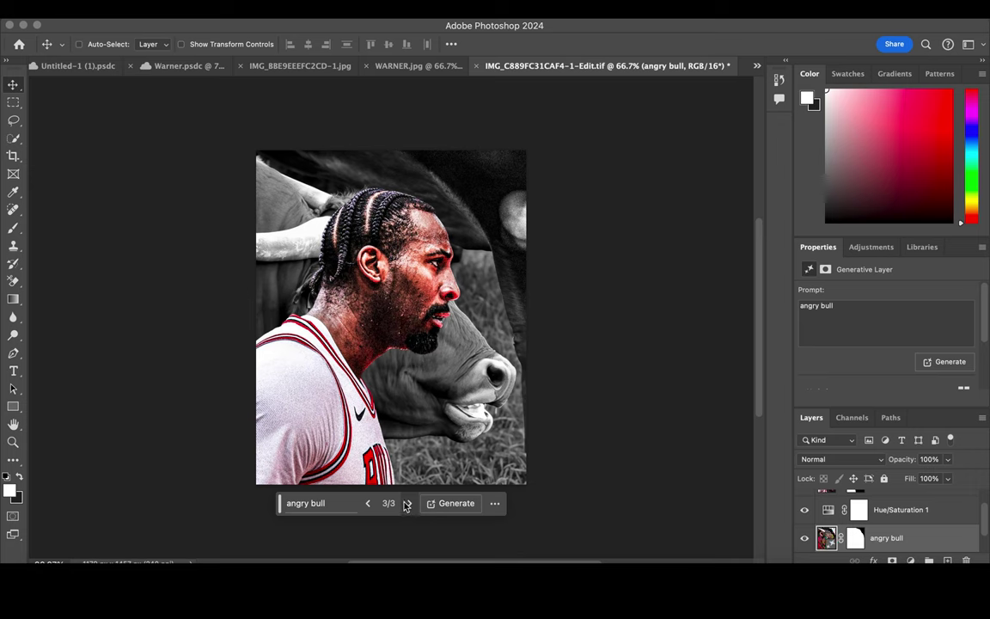
pyautogui.click(407, 504)
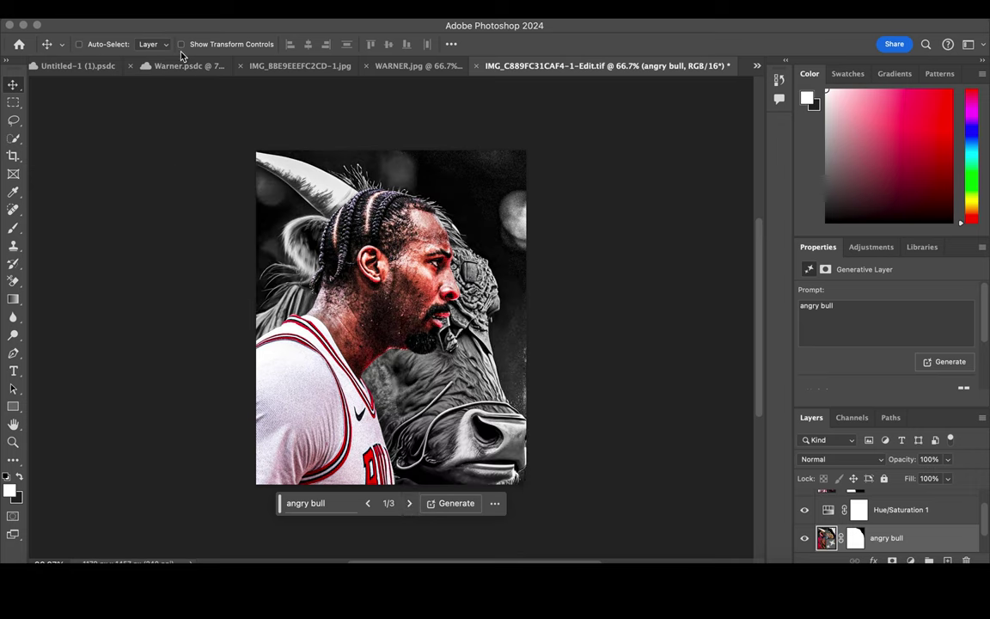
# - Set up a white 185 px, 0% hardness brush on the angry bull layer mask
pyautogui.click(14, 230)
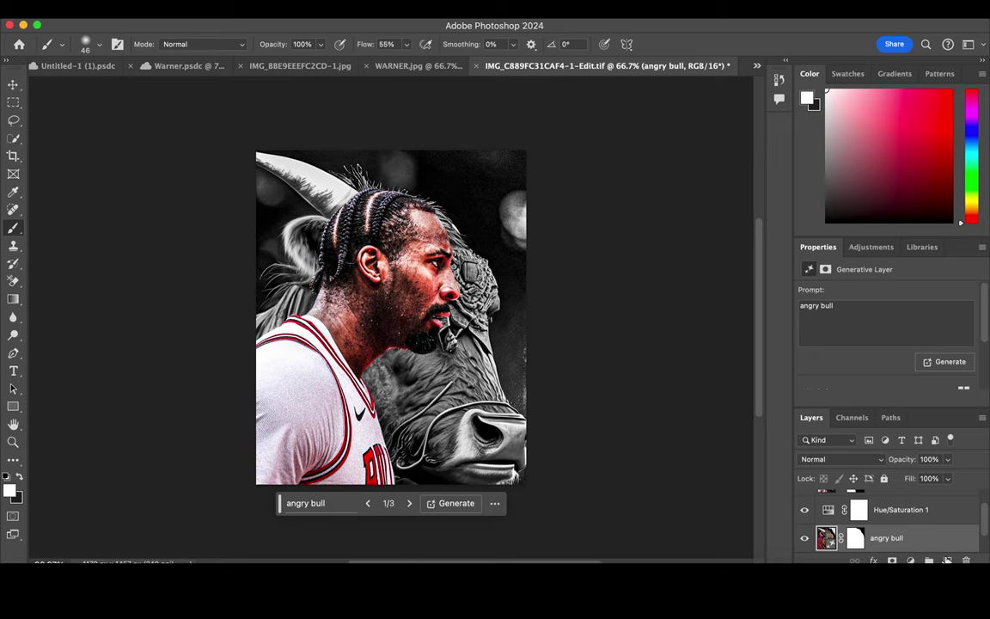
pyautogui.click(857, 538)
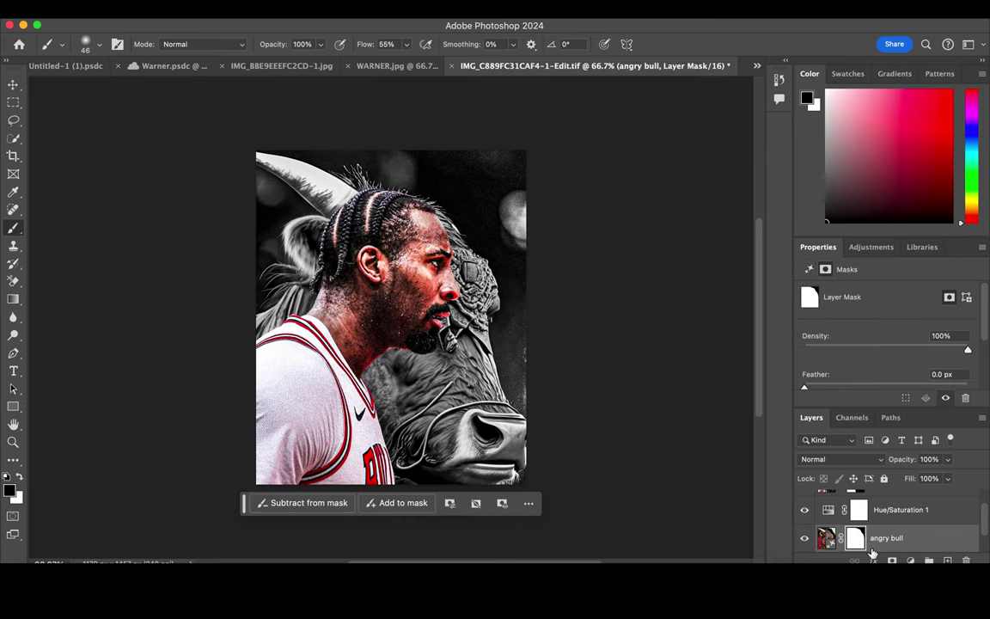
pyautogui.rightClick(409, 174)
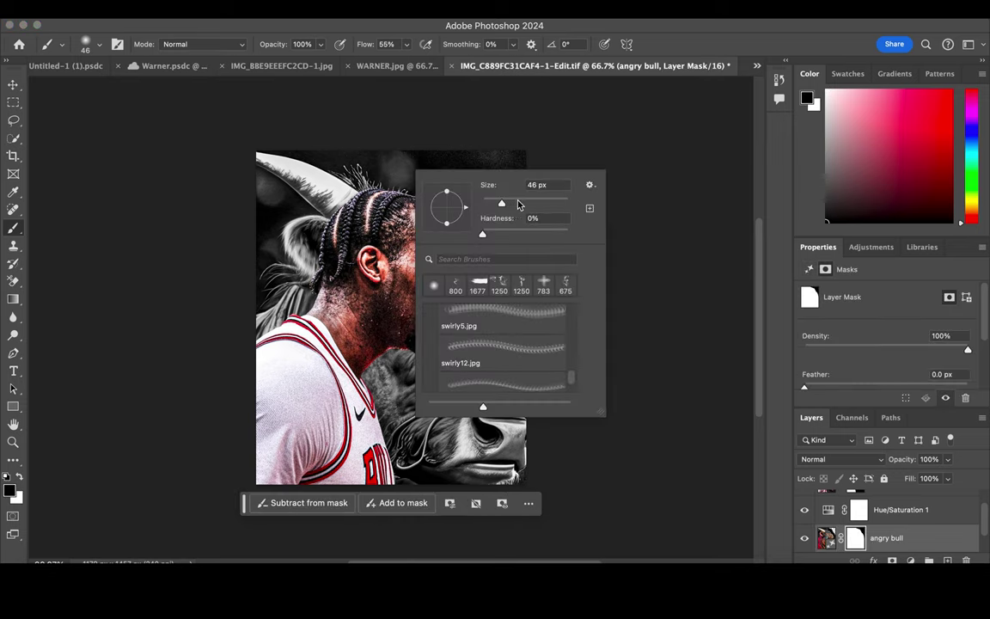
pyautogui.click(20, 479)
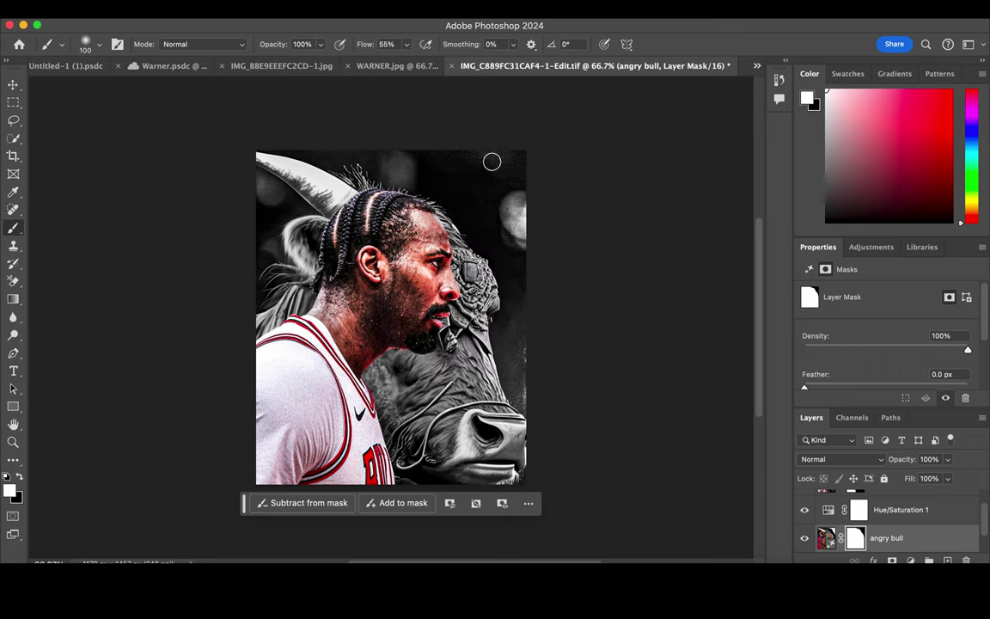
pyautogui.rightClick(515, 271)
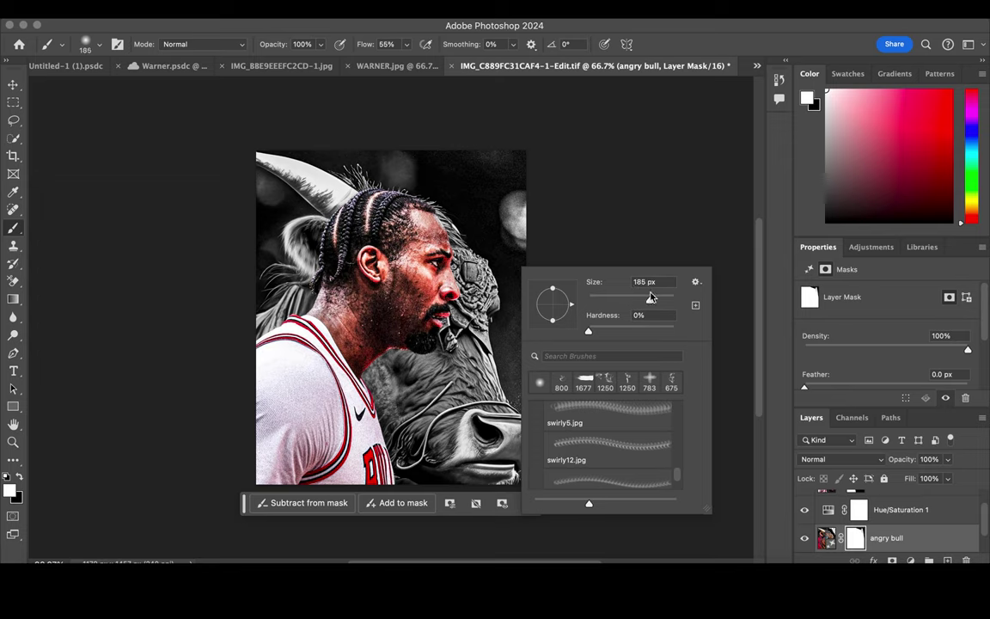
pyautogui.click(445, 189)
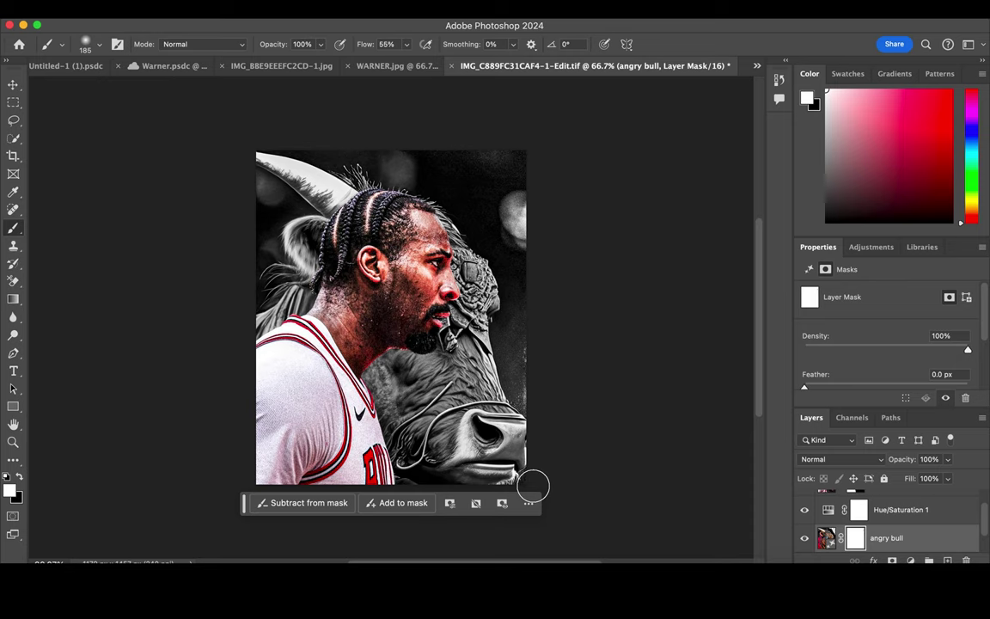
pyautogui.click(13, 84)
pyautogui.click(180, 45)
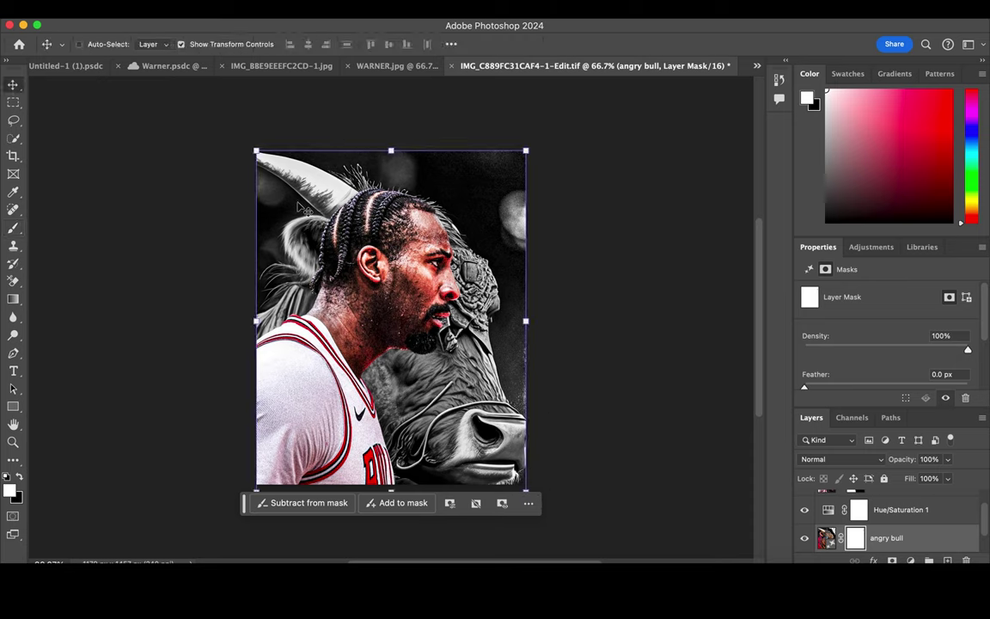
pyautogui.moveTo(256, 148); pyautogui.dragTo(183, 117)
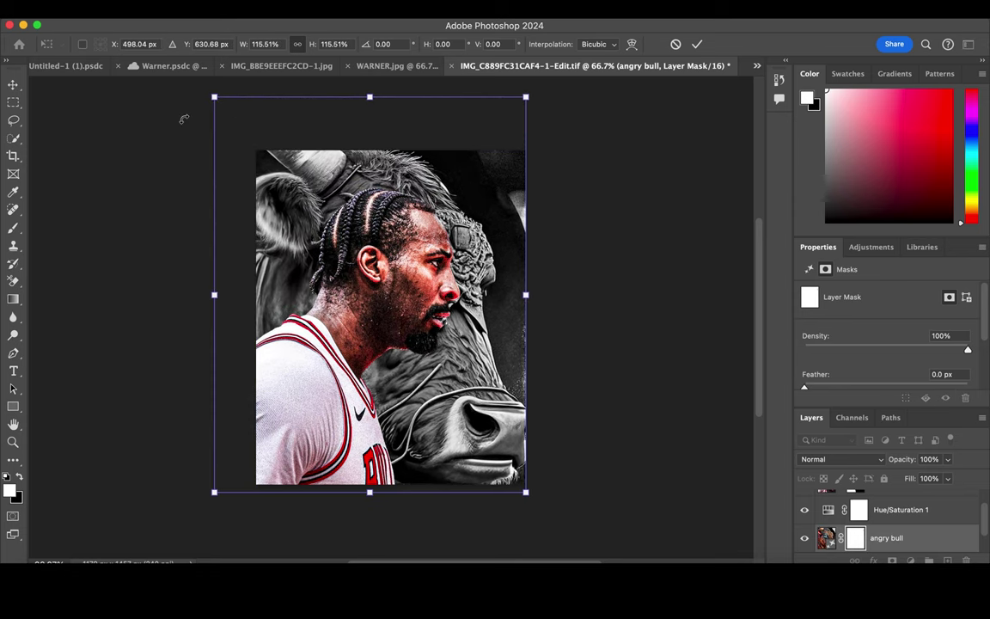
pyautogui.press('Return')
pyautogui.moveTo(471, 271); pyautogui.dragTo(571, 258)
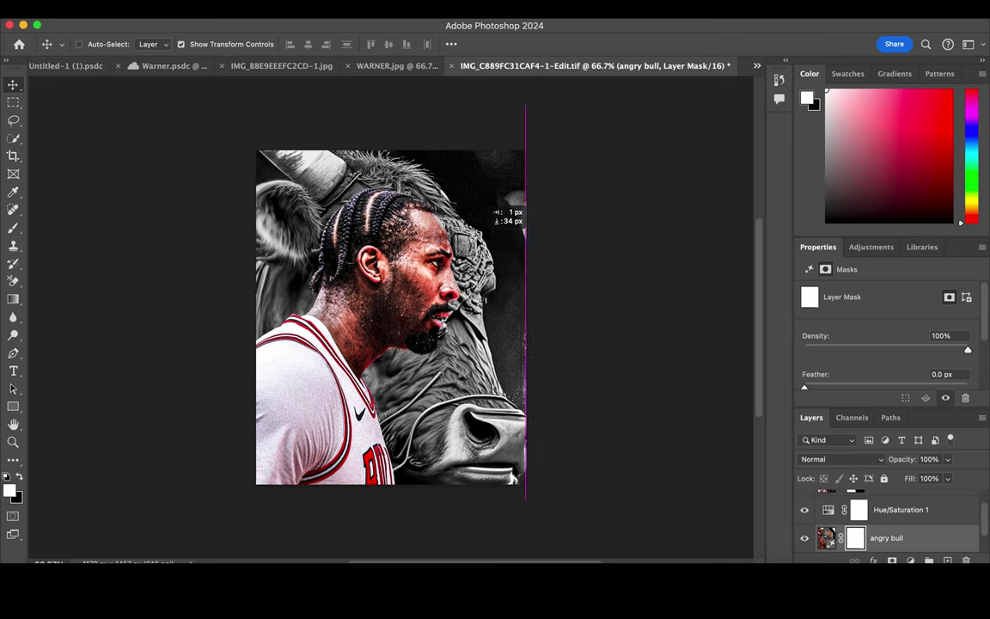
pyautogui.moveTo(571, 258)
pyautogui.mouseDown()
pyautogui.moveTo(470, 245)
pyautogui.moveTo(507, 250)
pyautogui.mouseUp()
pyautogui.hotkey('ctrl', 'z')
pyautogui.hotkey('ctrl', 'z')
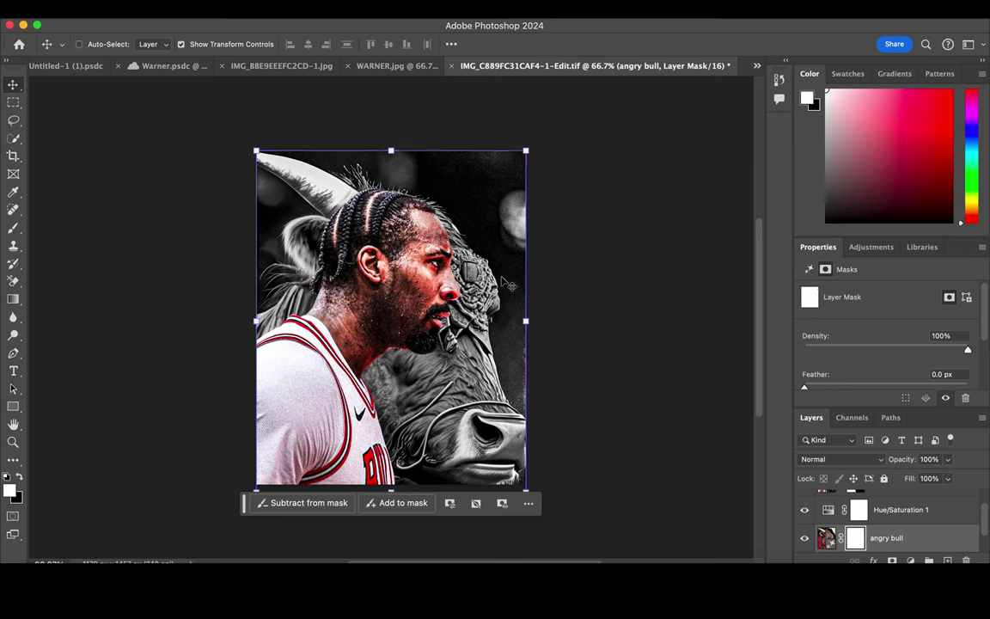
pyautogui.moveTo(525, 318); pyautogui.dragTo(538, 321)
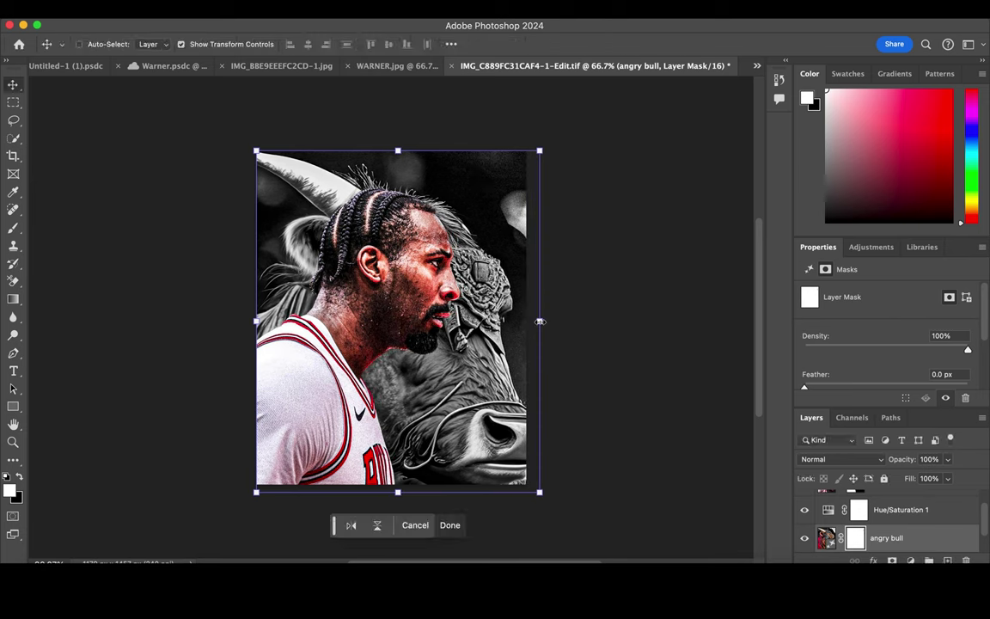
pyautogui.press('Return')
pyautogui.press('b')
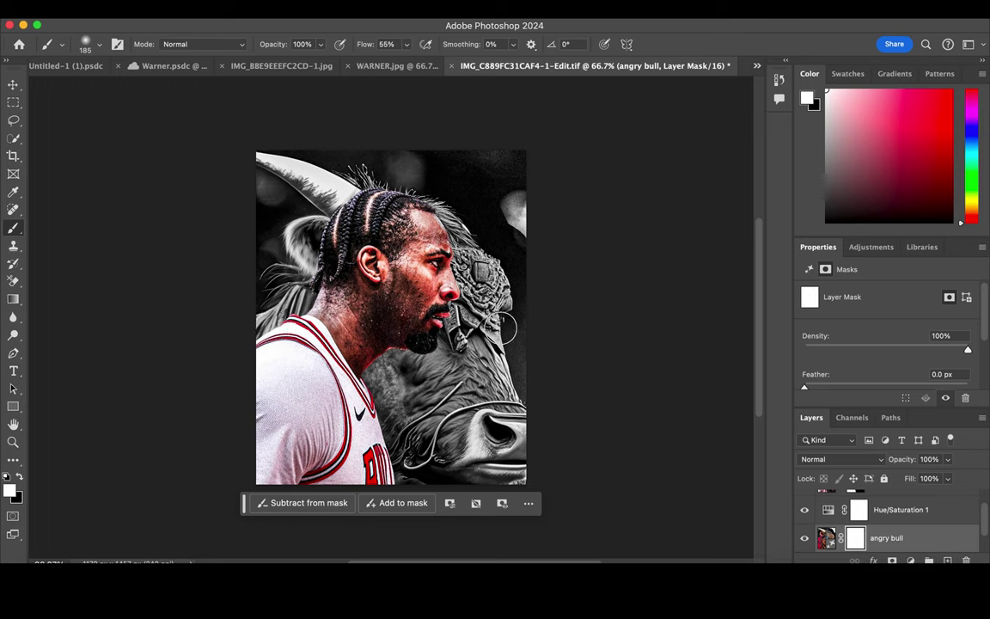
# - Toggle the angry bull layer's visibility to compare, and swap to black foreground
pyautogui.click(806, 538)
pyautogui.click(805, 538)
pyautogui.click(805, 538)
pyautogui.click(805, 537)
pyautogui.press('x')
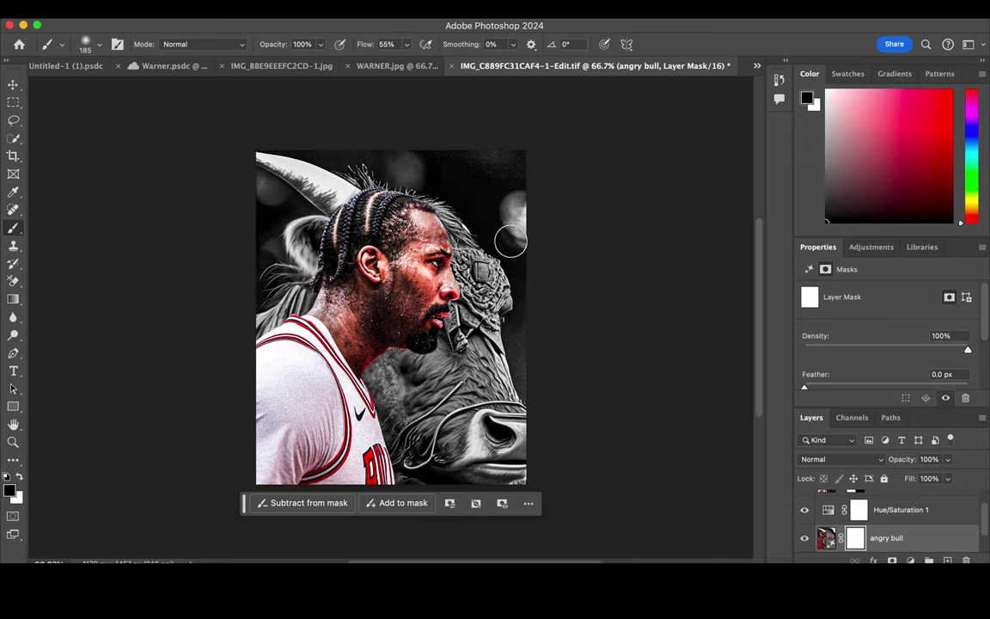
# - Set the angry bull layer's blend mode to Color Dodge and duplicate it
pyautogui.click(14, 85)
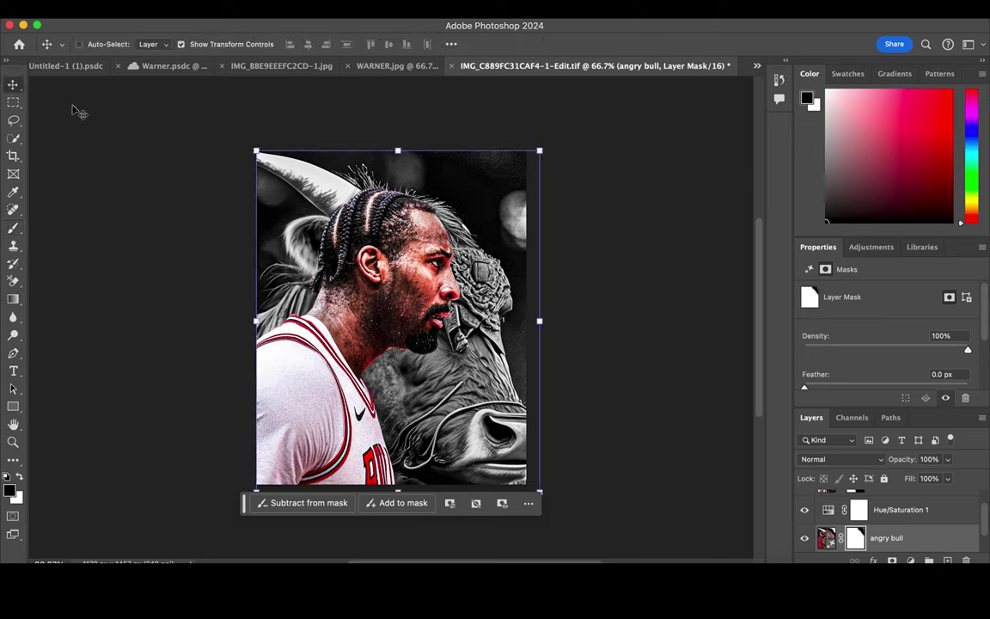
pyautogui.click(802, 460)
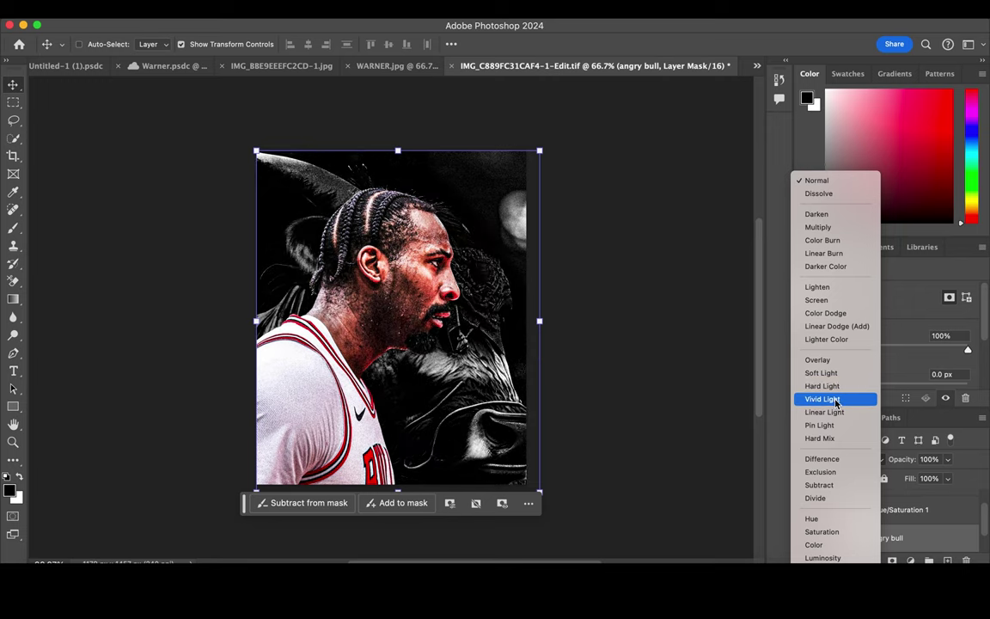
pyautogui.click(823, 314)
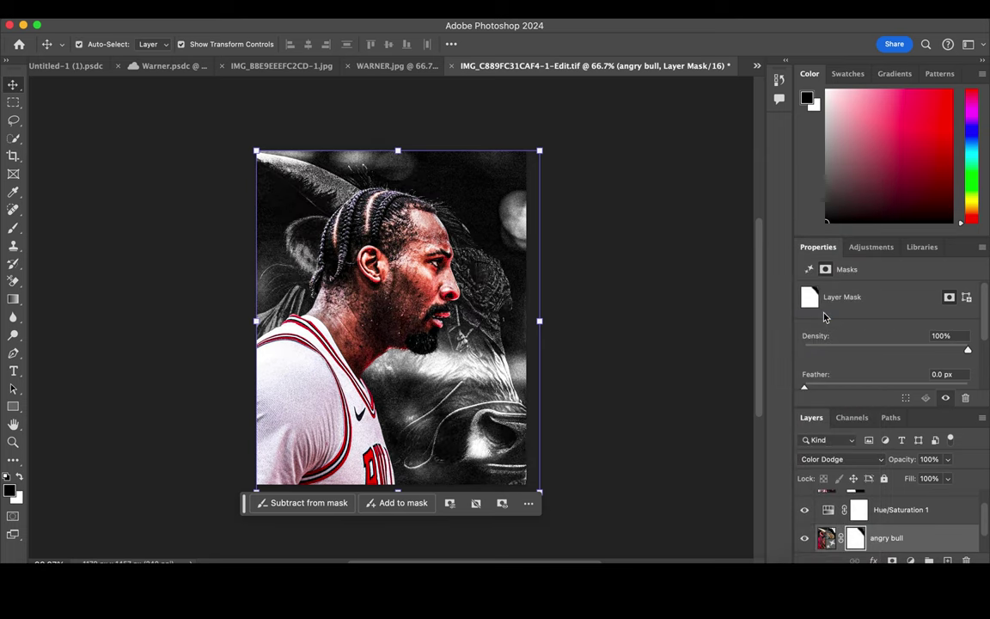
pyautogui.hotkey('ctrl', 'j')
pyautogui.click(838, 459)
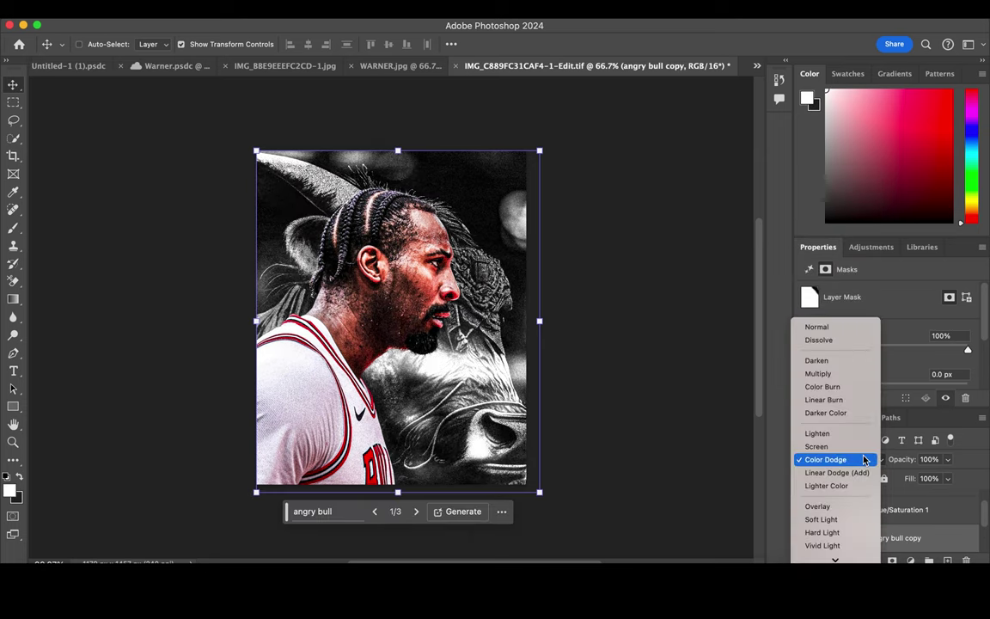
# - Blend the angry bull copy in Overlay and target its mask with a white brush
pyautogui.click(848, 508)
pyautogui.click(855, 538)
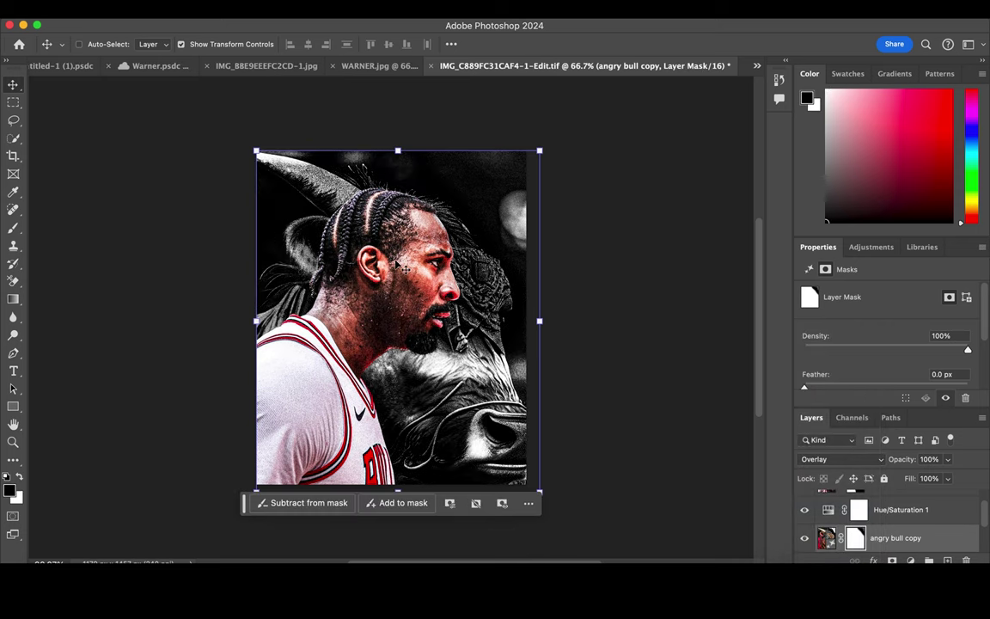
pyautogui.click(13, 227)
pyautogui.click(20, 477)
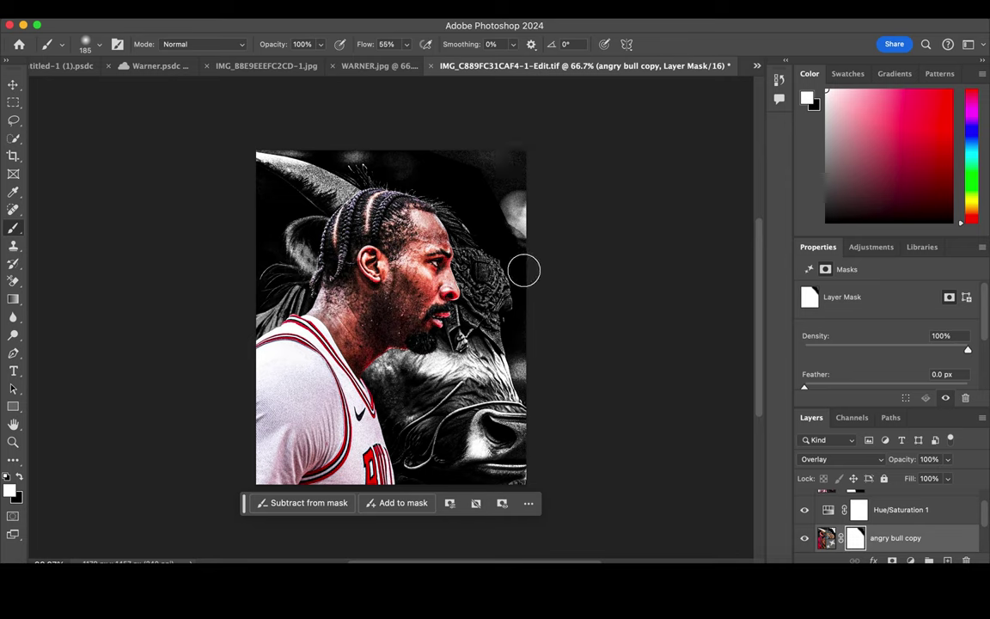
# - Enlarge the brush to 460 px
pyautogui.rightClick(405, 169)
pyautogui.write('25')
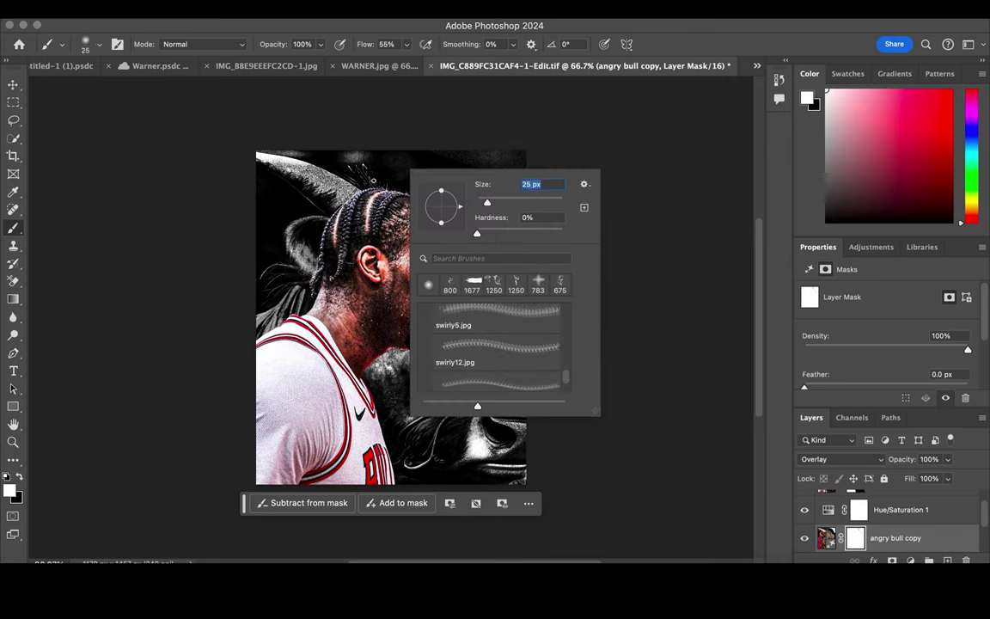
pyautogui.press('Return')
pyautogui.rightClick(370, 173)
pyautogui.moveTo(510, 209); pyautogui.dragTo(524, 209)
pyautogui.press('Return')
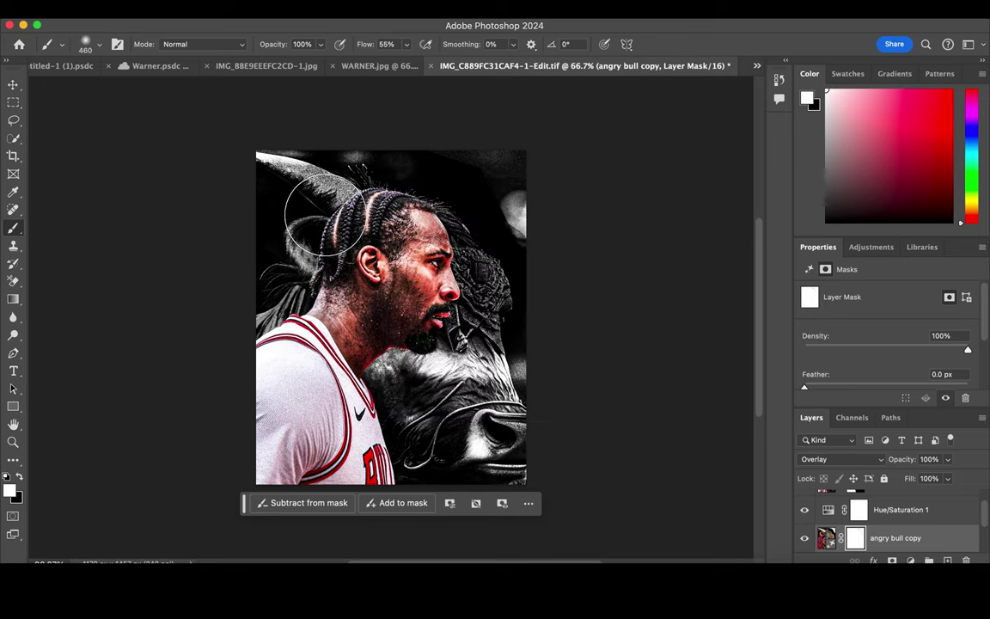
# - Select the Hue/Saturation 1 layer and bring up the new fill/adjustment layer list
pyautogui.scroll(-1, 891, 528)
pyautogui.click(885, 533)
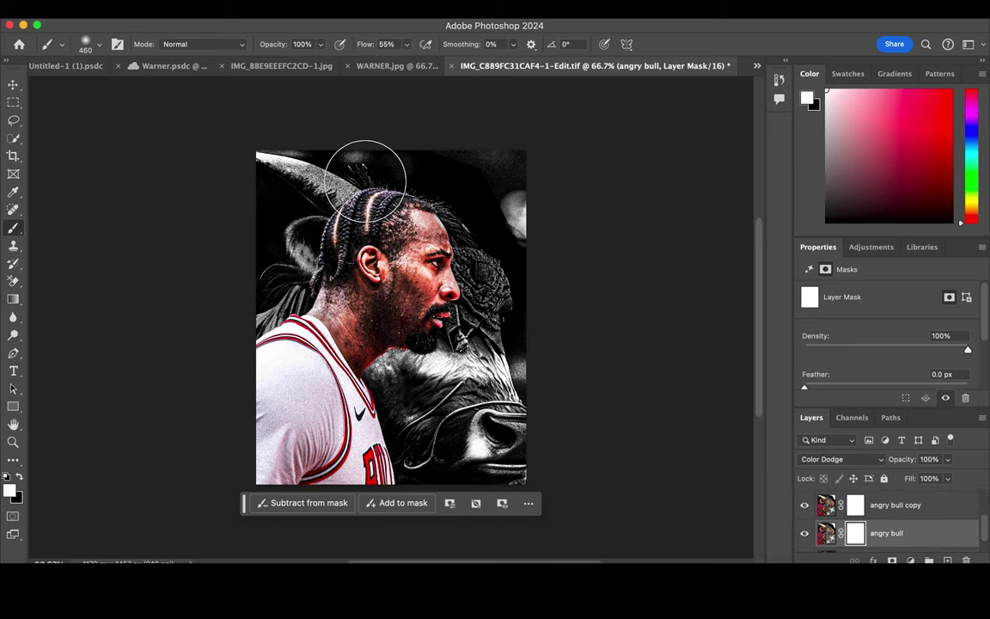
pyautogui.scroll(-1, 860, 516)
pyautogui.scroll(2, 865, 520)
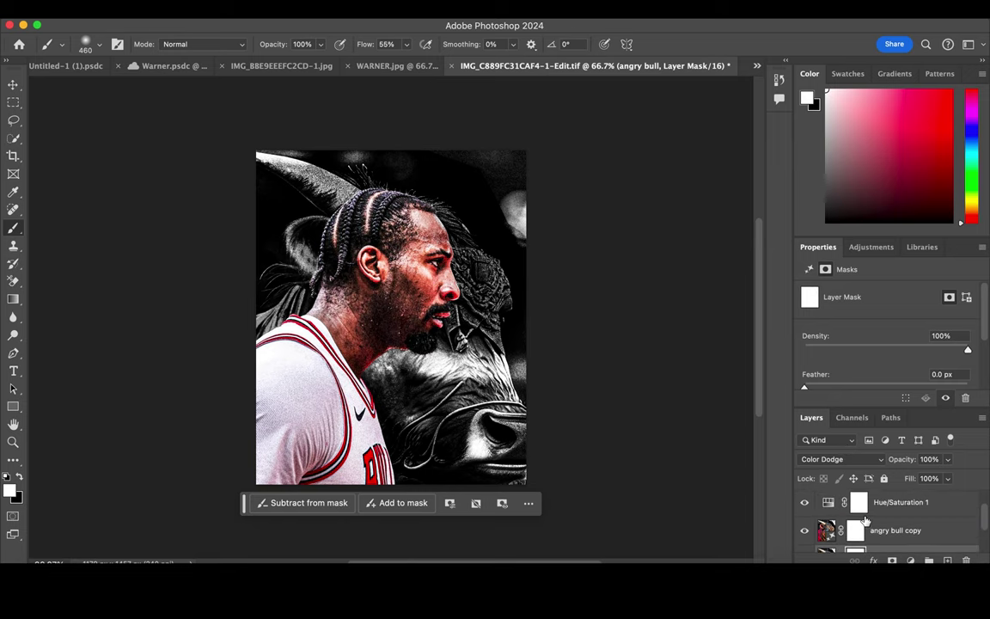
pyautogui.click(879, 510)
pyautogui.click(910, 560)
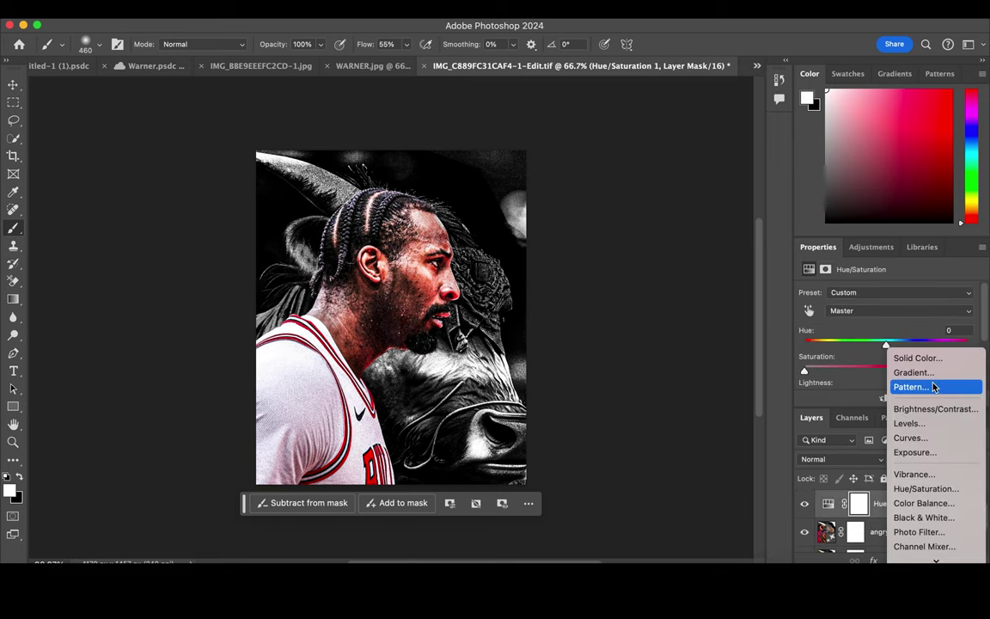
# - Add a Gradient fill layer and set its left colour stop to red
pyautogui.click(931, 373)
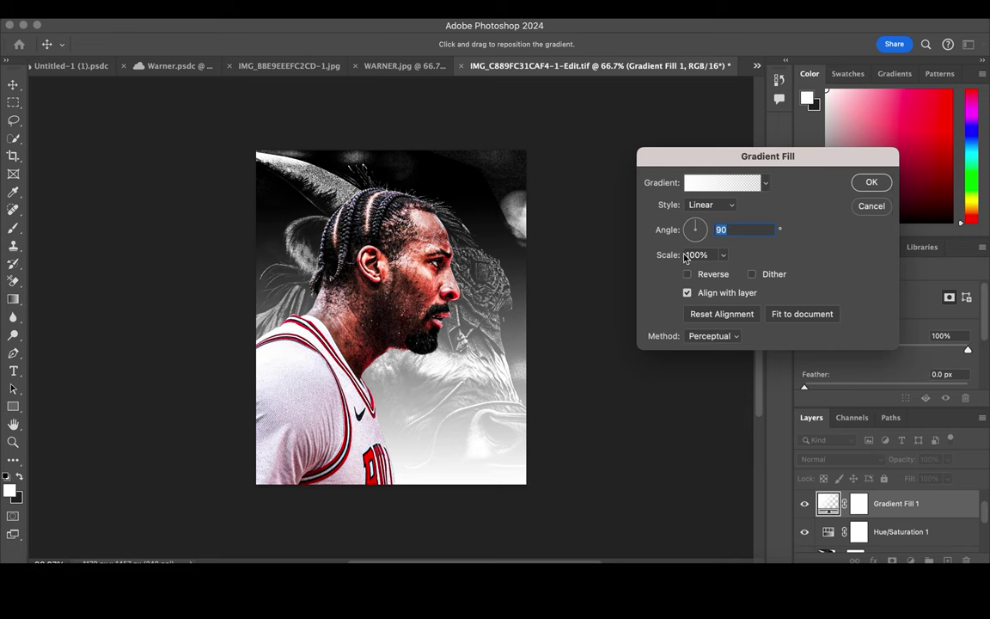
pyautogui.click(704, 184)
pyautogui.click(517, 352)
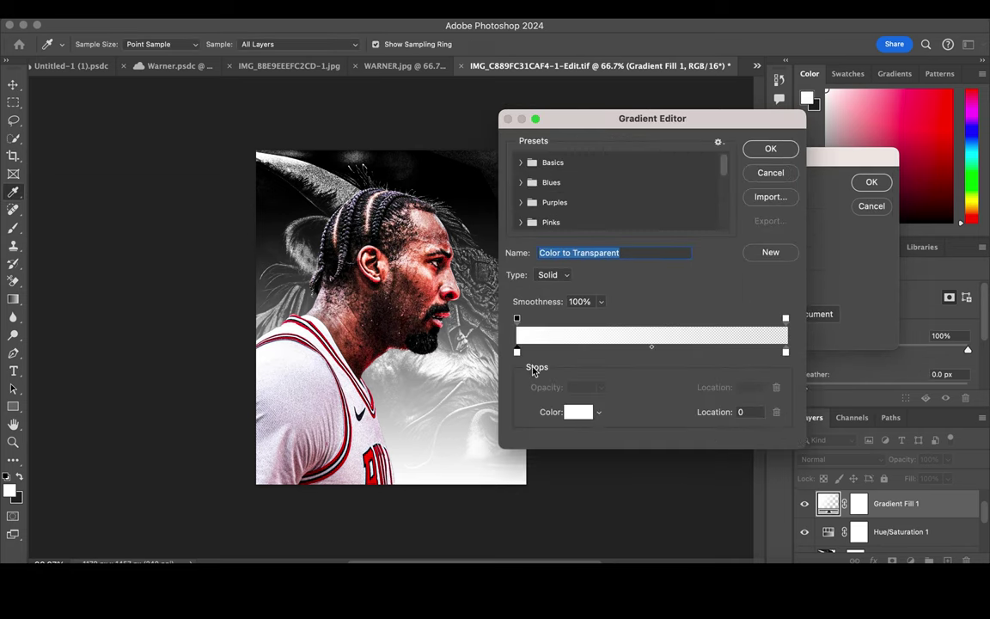
pyautogui.click(576, 412)
pyautogui.click(376, 468)
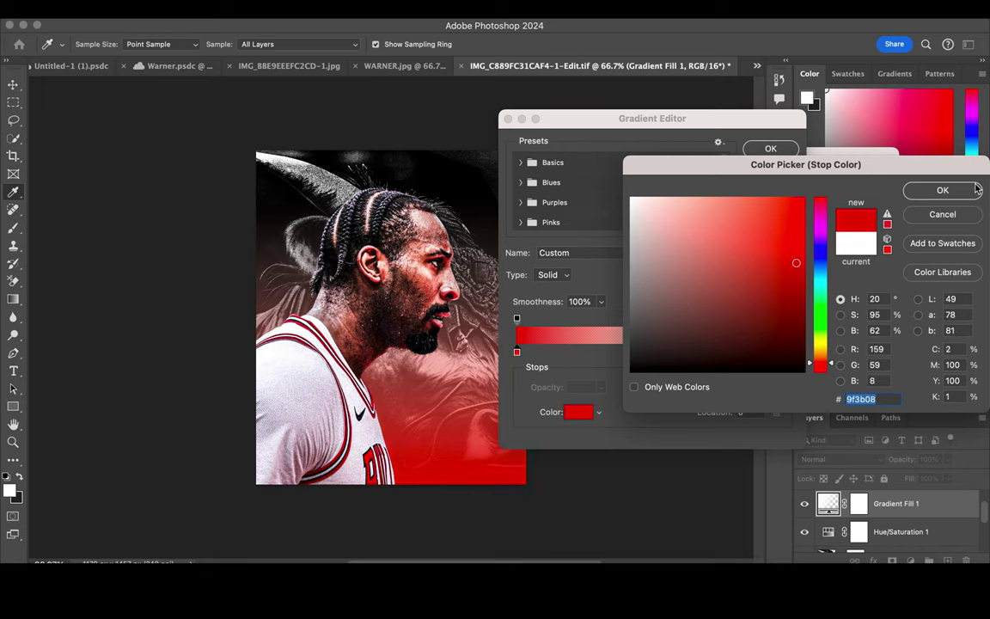
pyautogui.click(942, 190)
# - Set the right stop to a dark red sampled from the image and apply the gradient
pyautogui.click(786, 353)
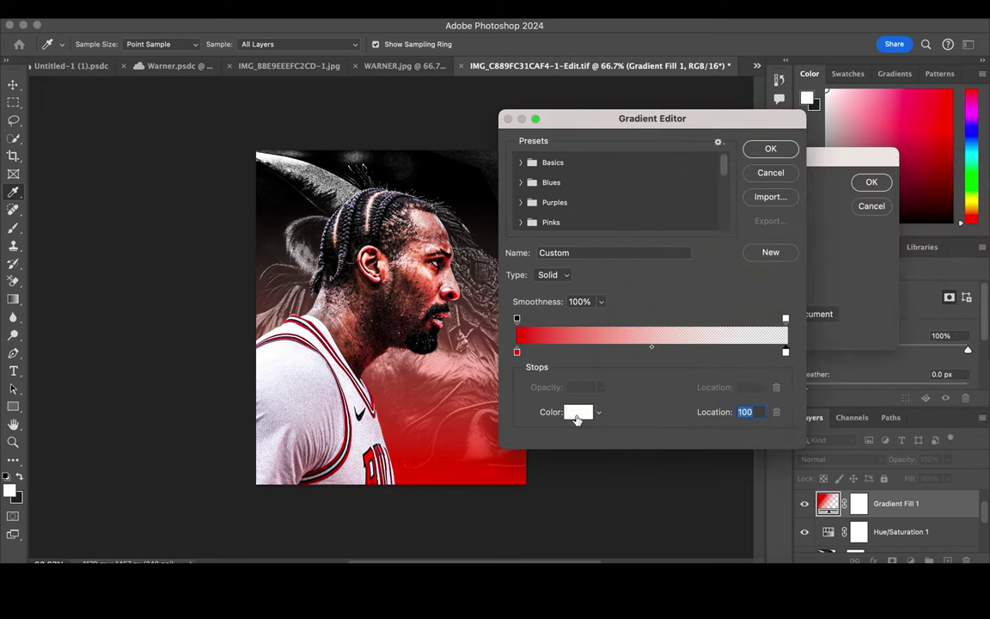
pyautogui.click(577, 412)
pyautogui.click(803, 227)
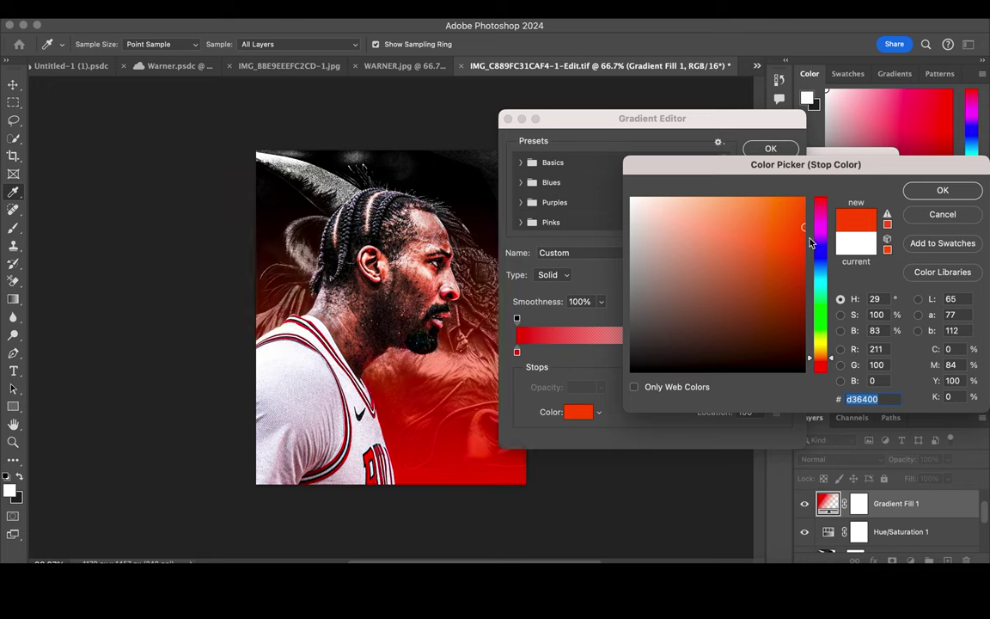
pyautogui.click(923, 194)
pyautogui.click(342, 428)
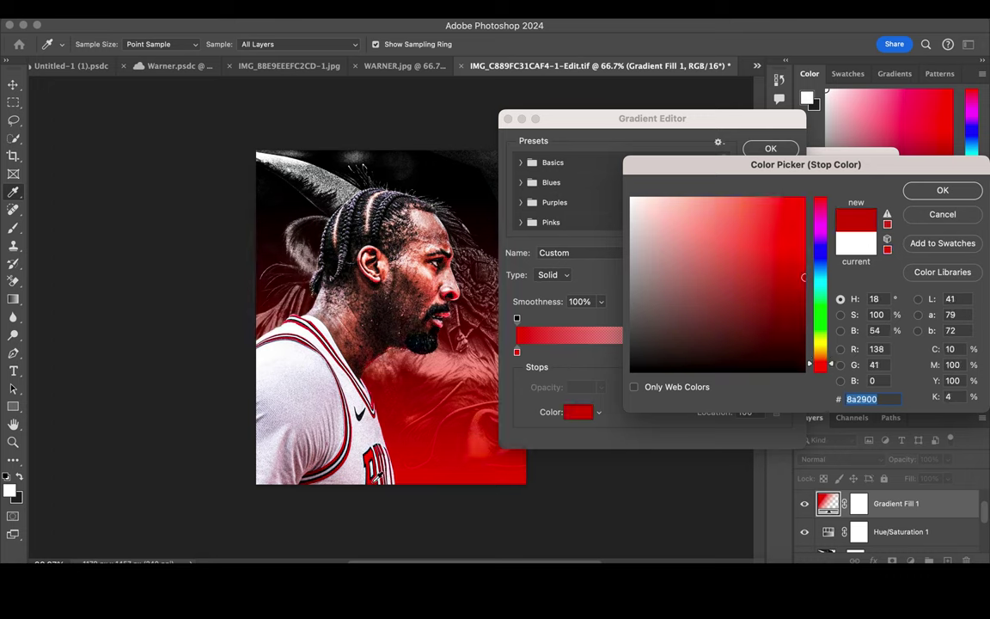
pyautogui.press('Return')
pyautogui.click(784, 157)
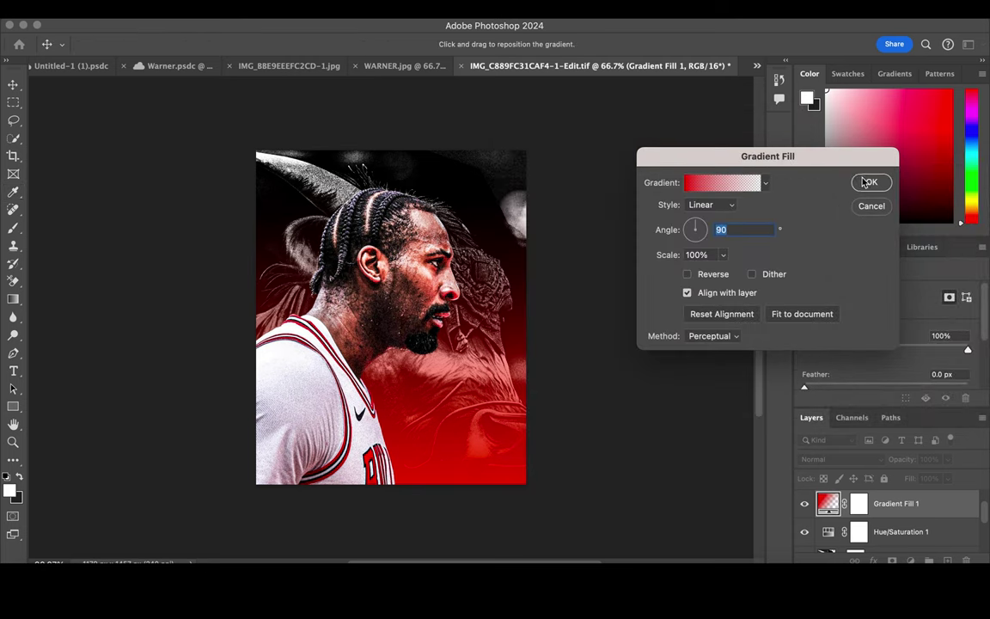
pyautogui.click(869, 181)
# - Set Gradient Fill 1 to Overlay at 124% scale, then duplicate it
pyautogui.click(848, 460)
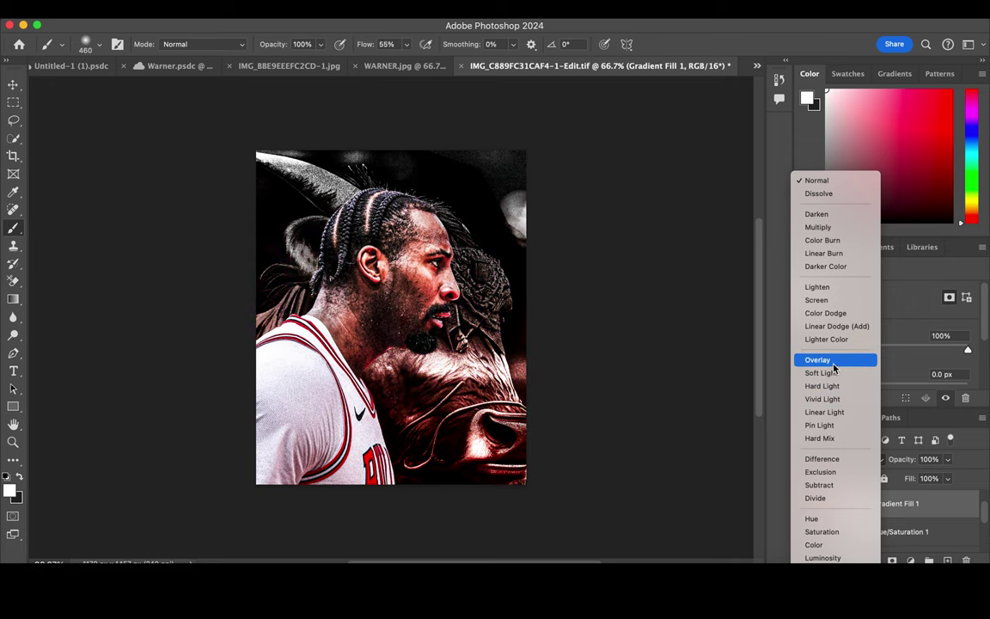
pyautogui.click(833, 368)
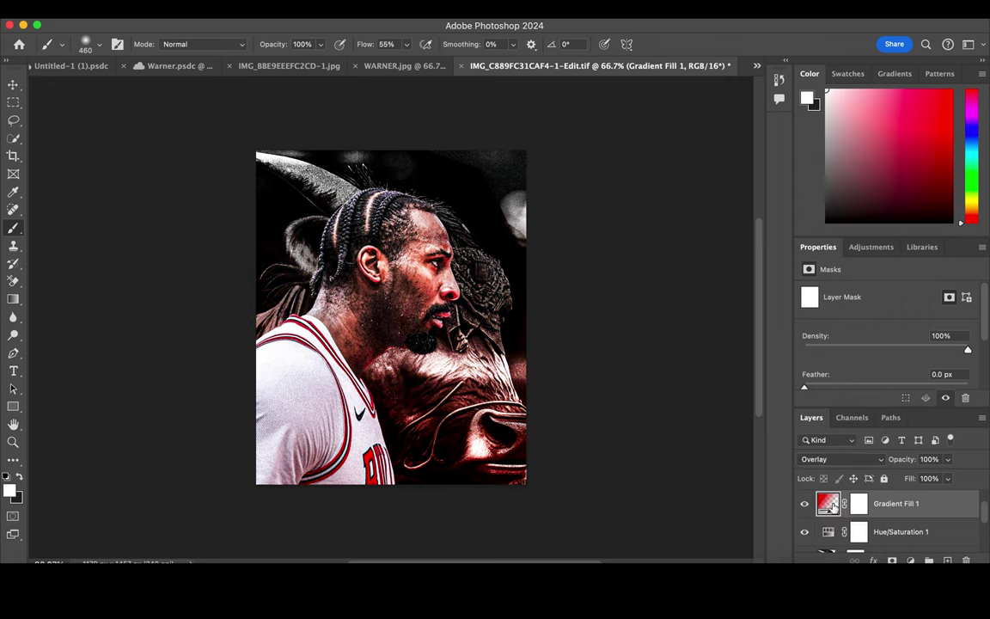
pyautogui.doubleClick(829, 505)
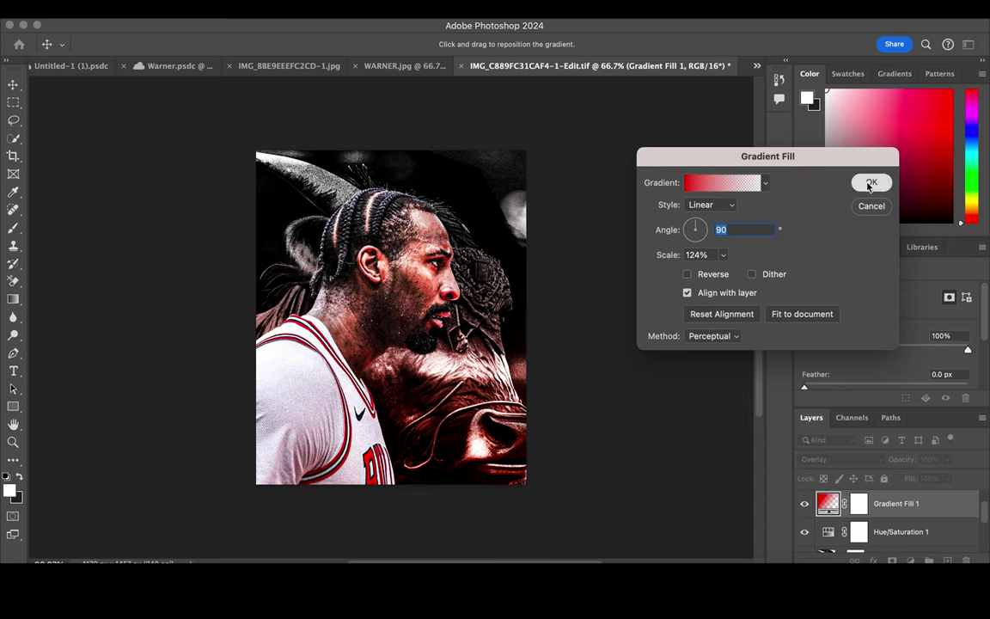
pyautogui.click(870, 182)
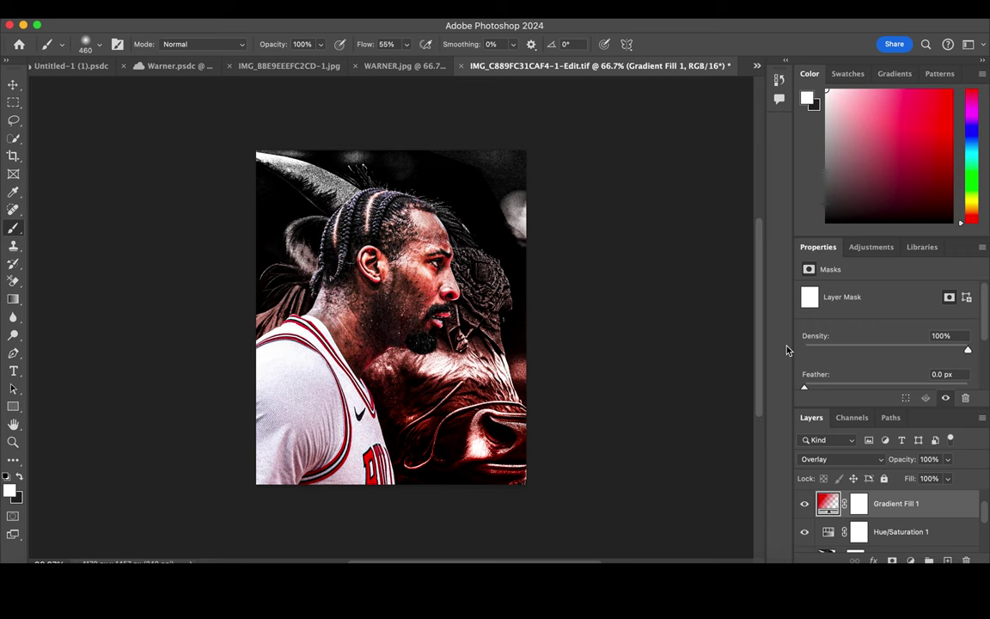
pyautogui.hotkey('ctrl', 'j')
# - Reverse the copy's gradient direction and shift it downward on the image
pyautogui.doubleClick(829, 504)
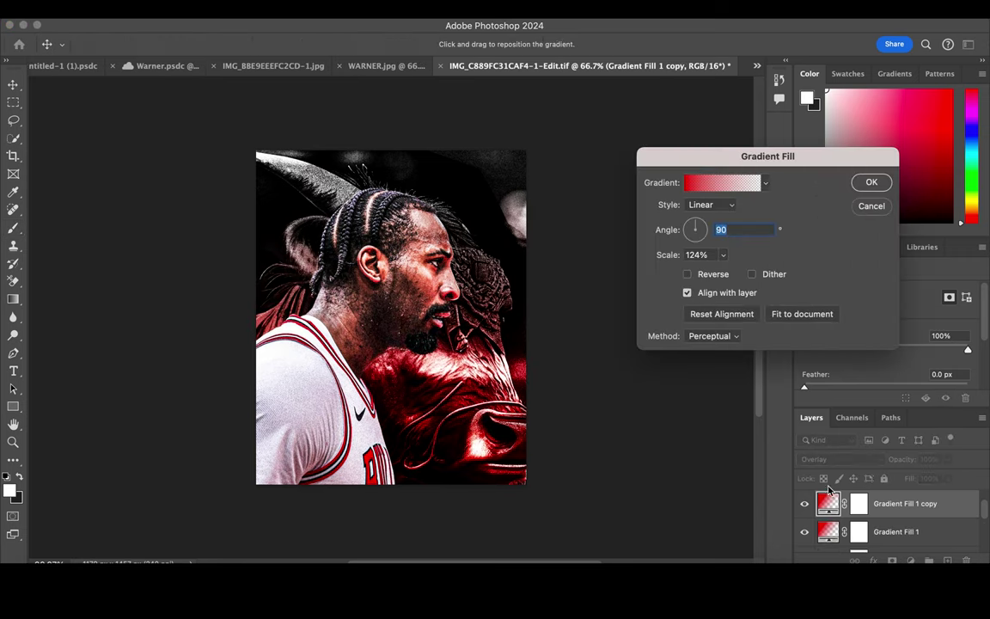
pyautogui.click(687, 274)
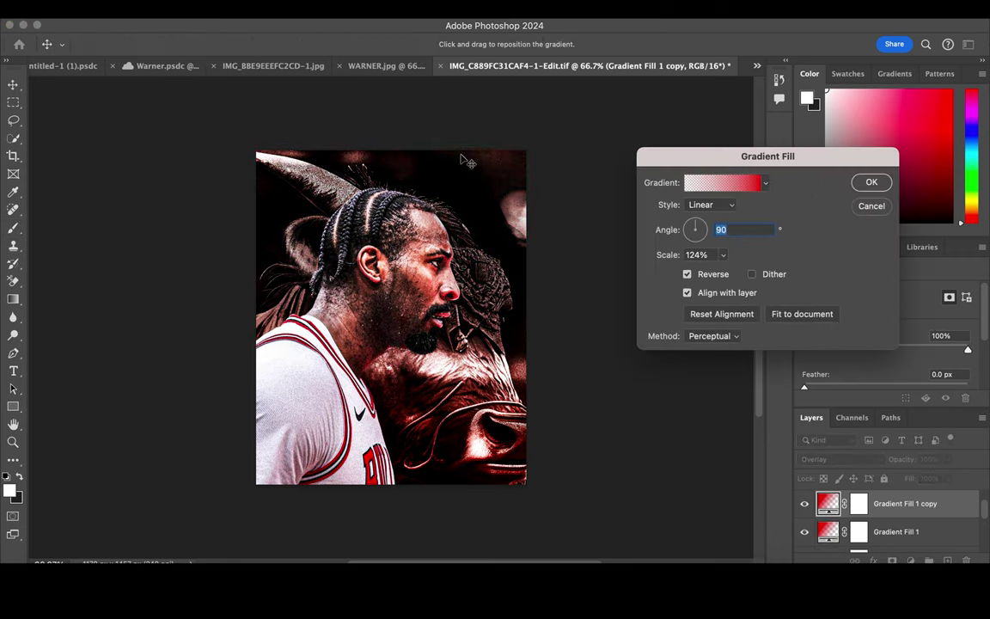
pyautogui.moveTo(464, 164); pyautogui.dragTo(466, 255)
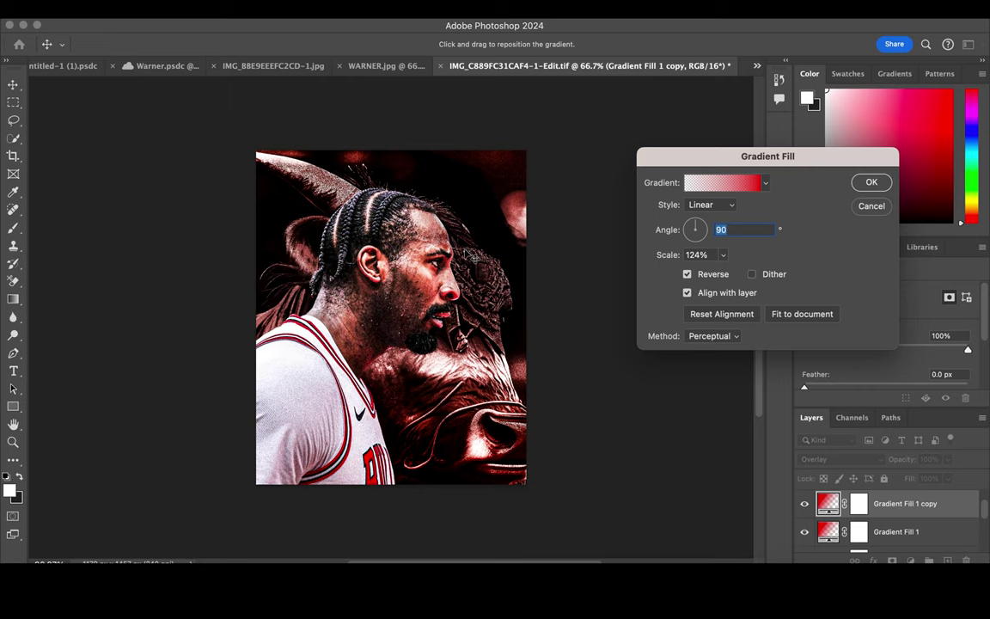
pyautogui.click(871, 182)
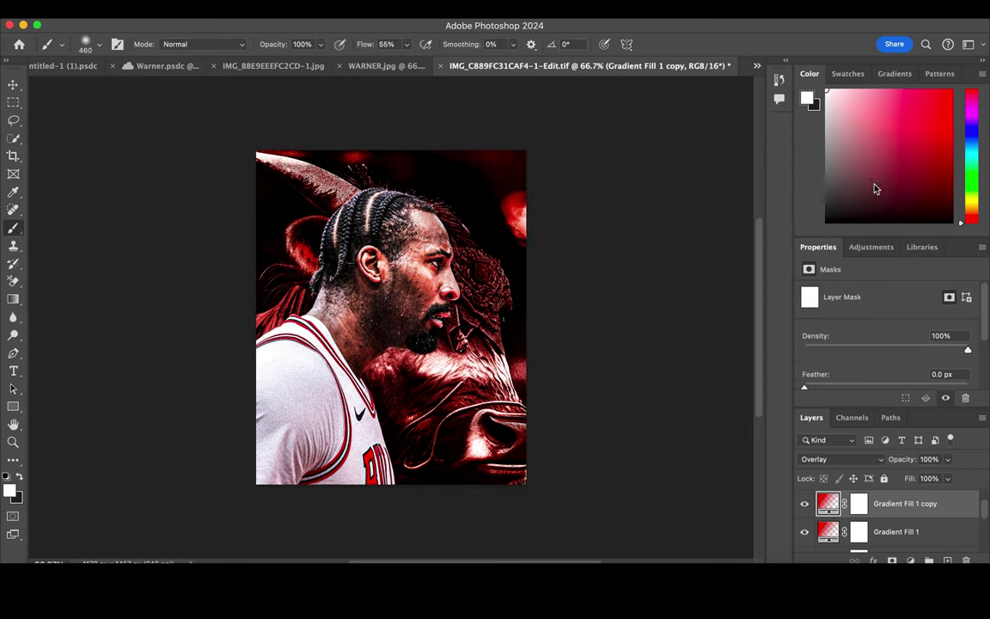
# - Toggle the original and copied gradient layers on and off to compare them
pyautogui.click(805, 532)
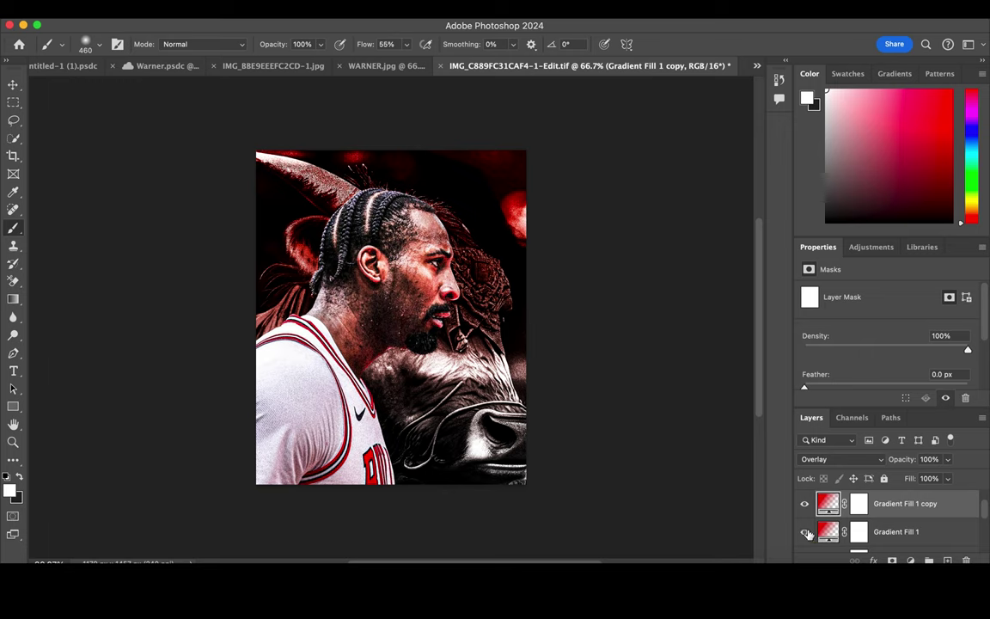
pyautogui.click(805, 532)
pyautogui.click(805, 532)
pyautogui.click(804, 503)
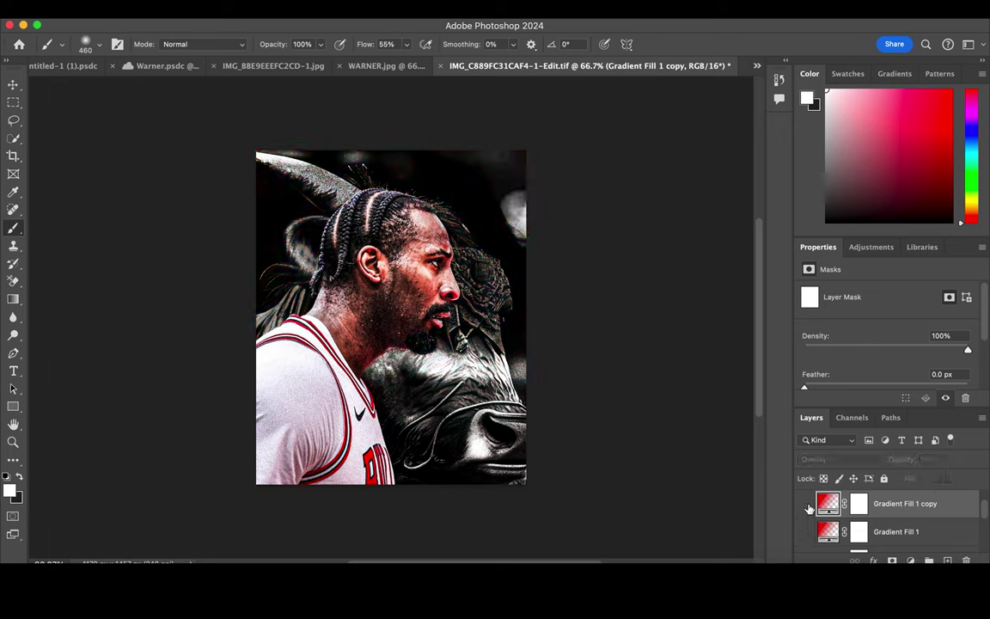
pyautogui.click(805, 531)
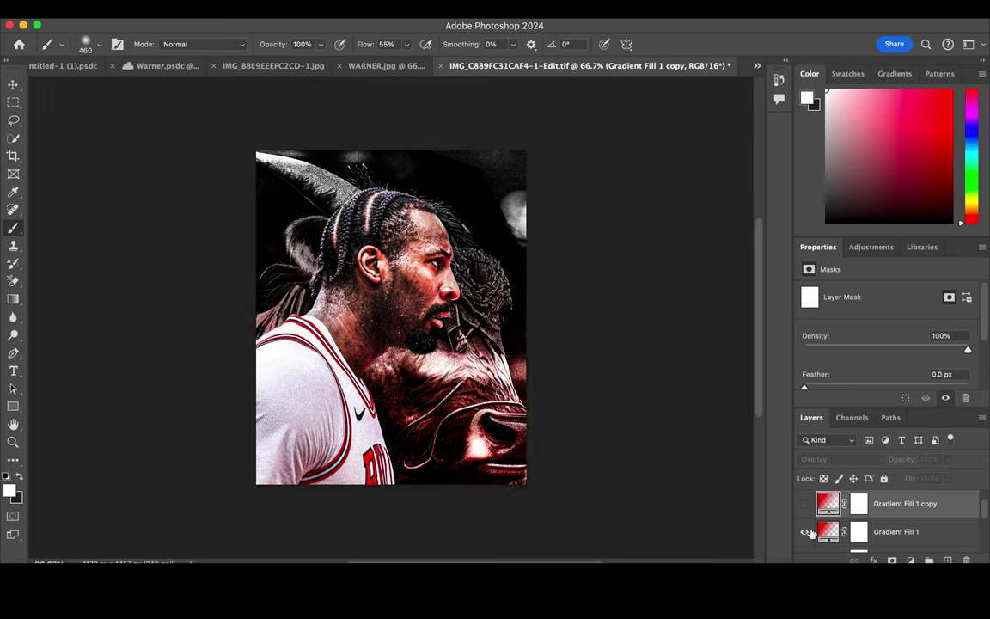
pyautogui.click(809, 532)
pyautogui.click(805, 504)
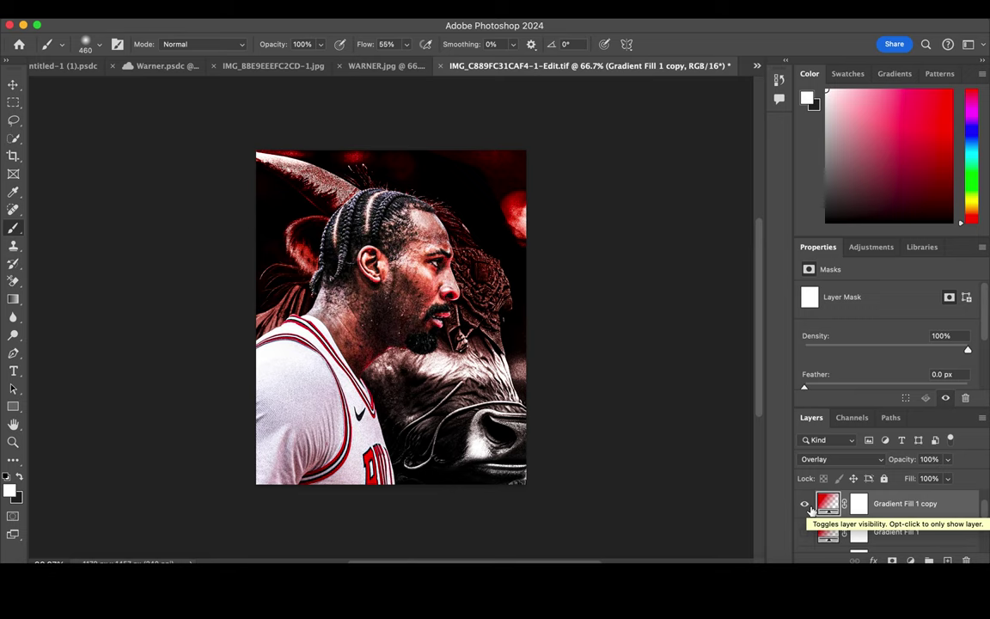
pyautogui.click(806, 504)
pyautogui.click(806, 532)
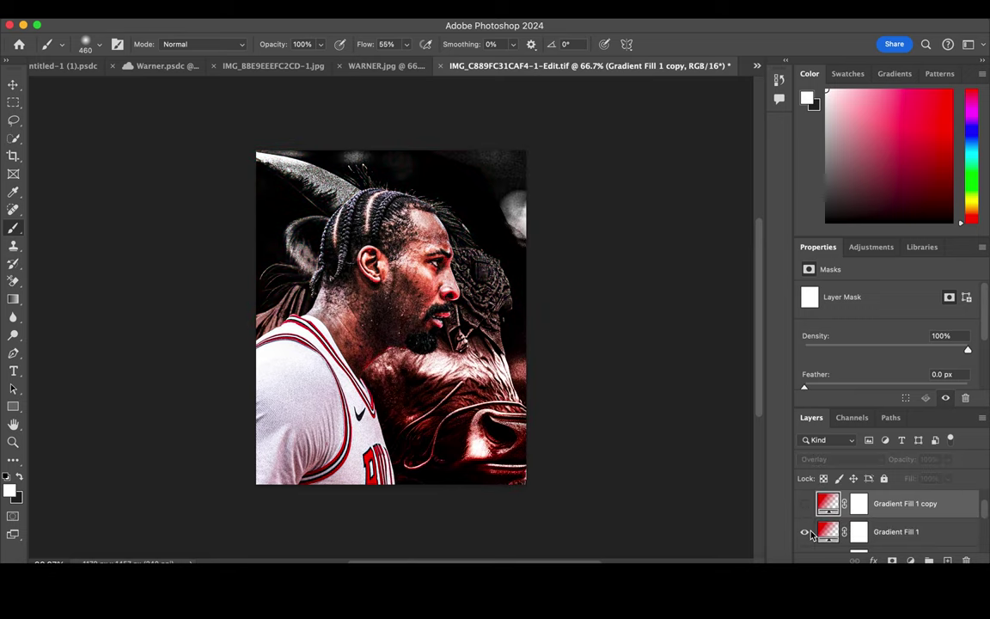
# - Delete the Gradient Fill 1 copy layer
pyautogui.scroll(1, 847, 524)
pyautogui.click(854, 505)
pyautogui.click(878, 528)
pyautogui.press('Delete')
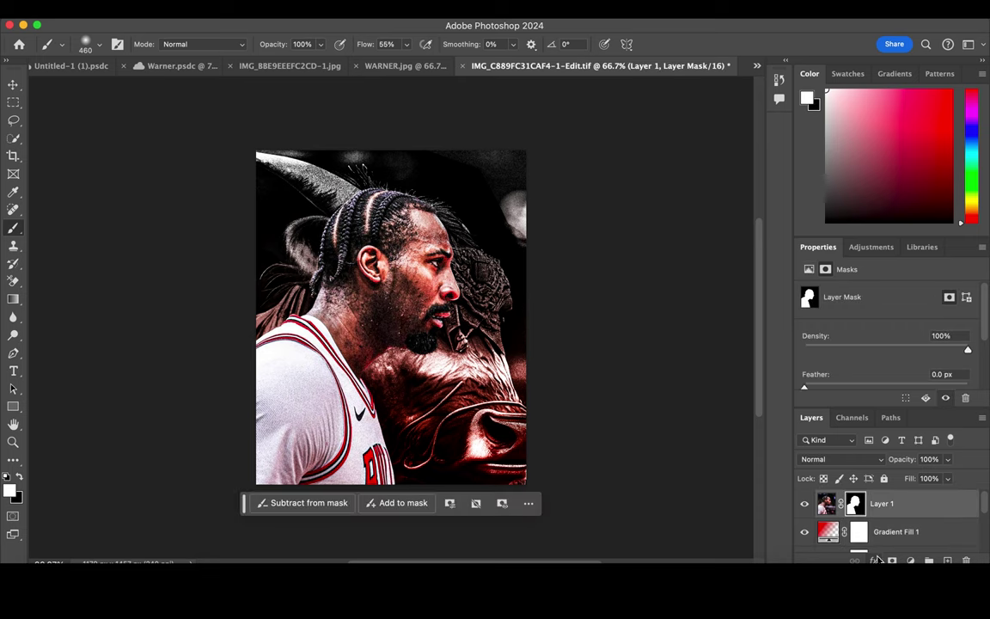
# - Give Layer 1 a white 70 px Overlay outer glow, then add a new empty layer
pyautogui.click(875, 560)
pyautogui.click(891, 551)
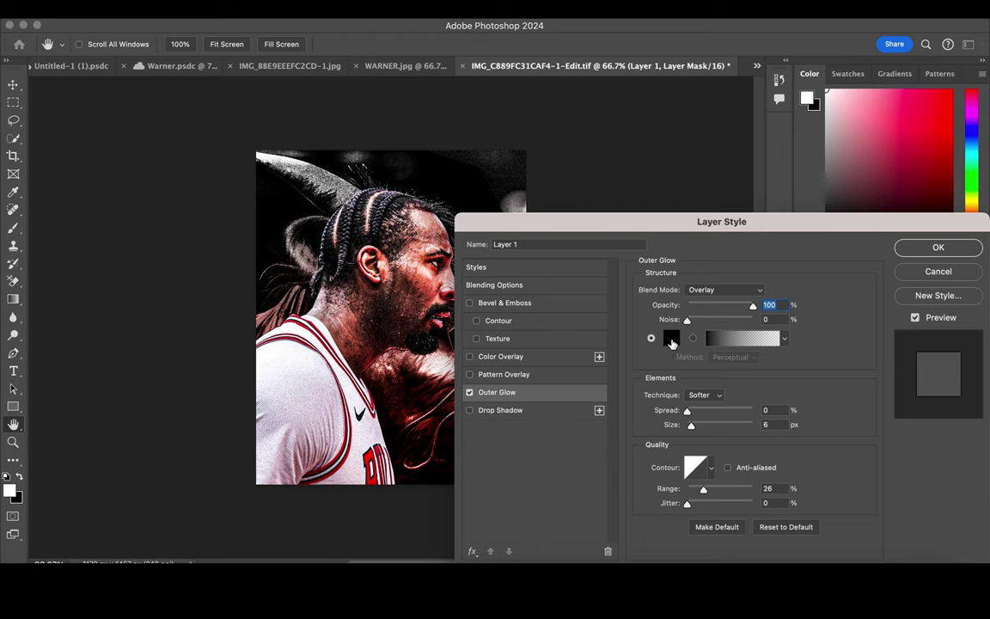
pyautogui.click(671, 337)
pyautogui.moveTo(669, 338); pyautogui.dragTo(516, 104)
pyautogui.click(906, 191)
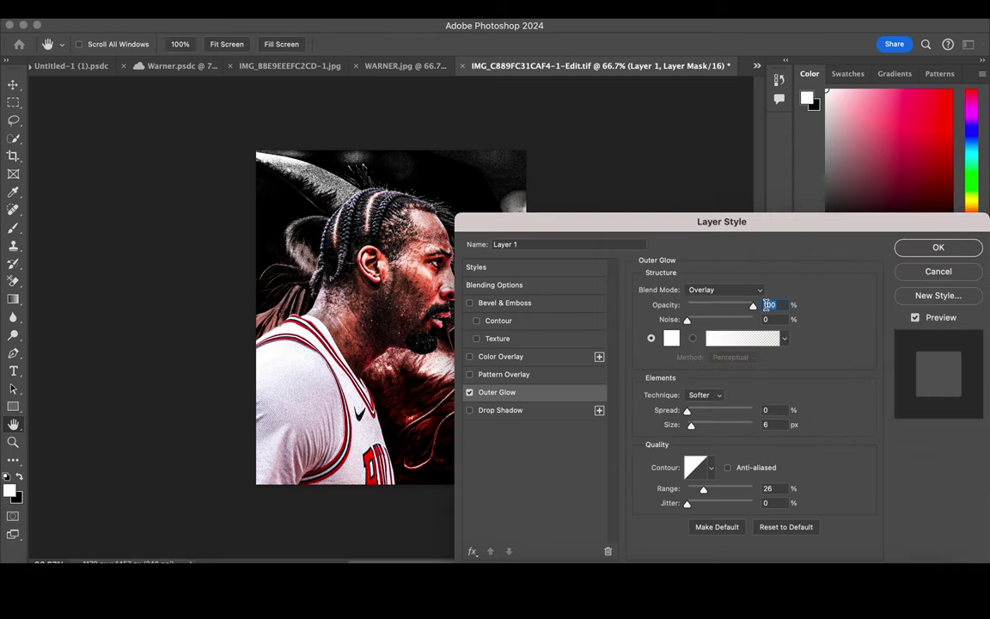
pyautogui.moveTo(702, 428); pyautogui.dragTo(710, 435)
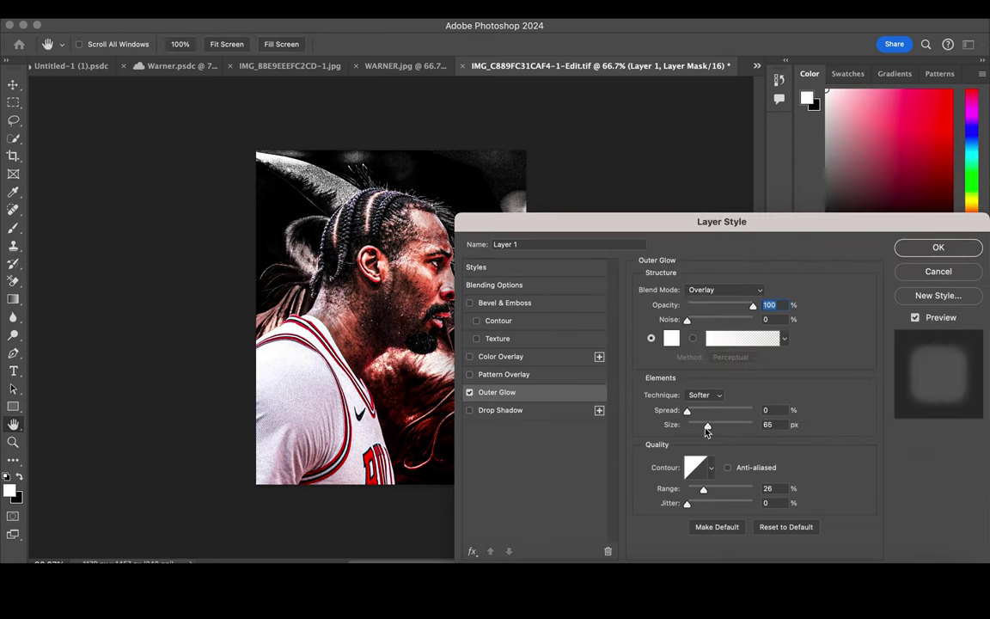
pyautogui.click(936, 248)
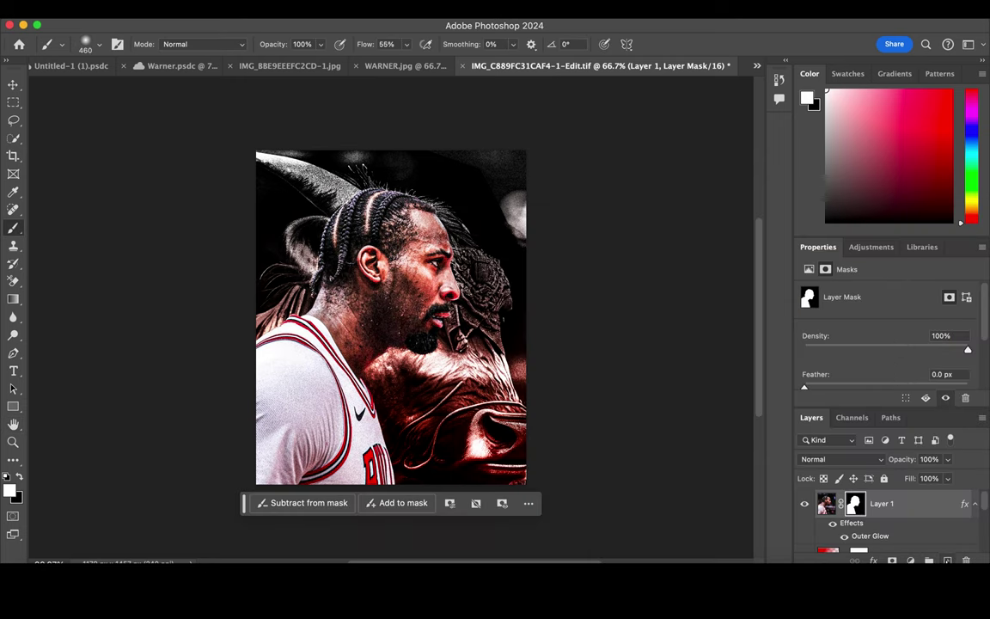
pyautogui.hotkey('ctrl', 'shift', 'alt', 'n')
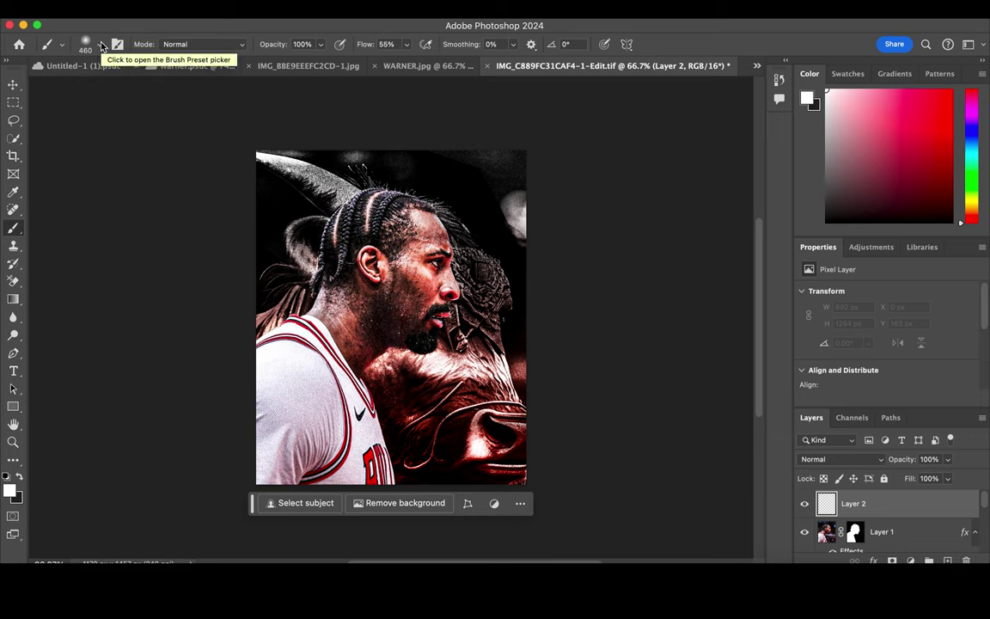
# - Shrink the soft brush to 9 px and zoom in on the player's face
pyautogui.click(102, 47)
pyautogui.click(87, 86)
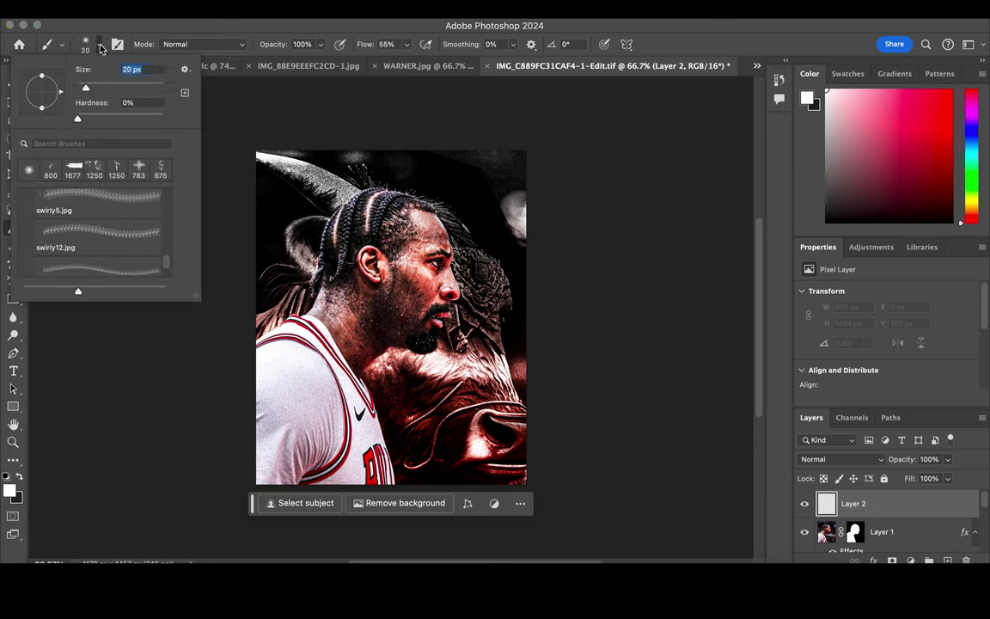
pyautogui.click(100, 49)
pyautogui.scroll(2, 322, 241)
pyautogui.scroll(3, 322, 241)
pyautogui.scroll(3, 322, 241)
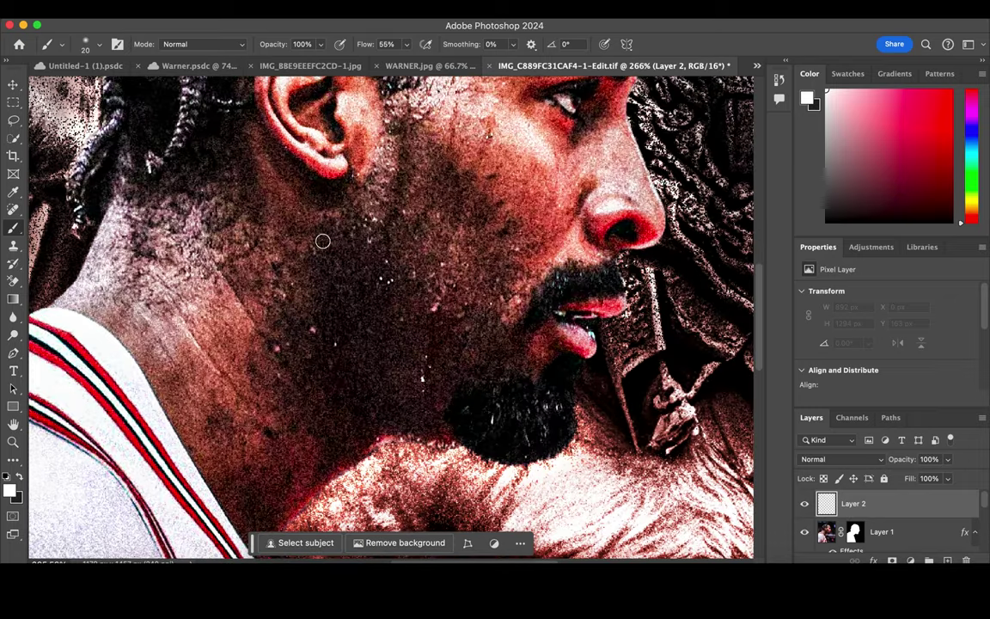
pyautogui.scroll(1, 323, 242)
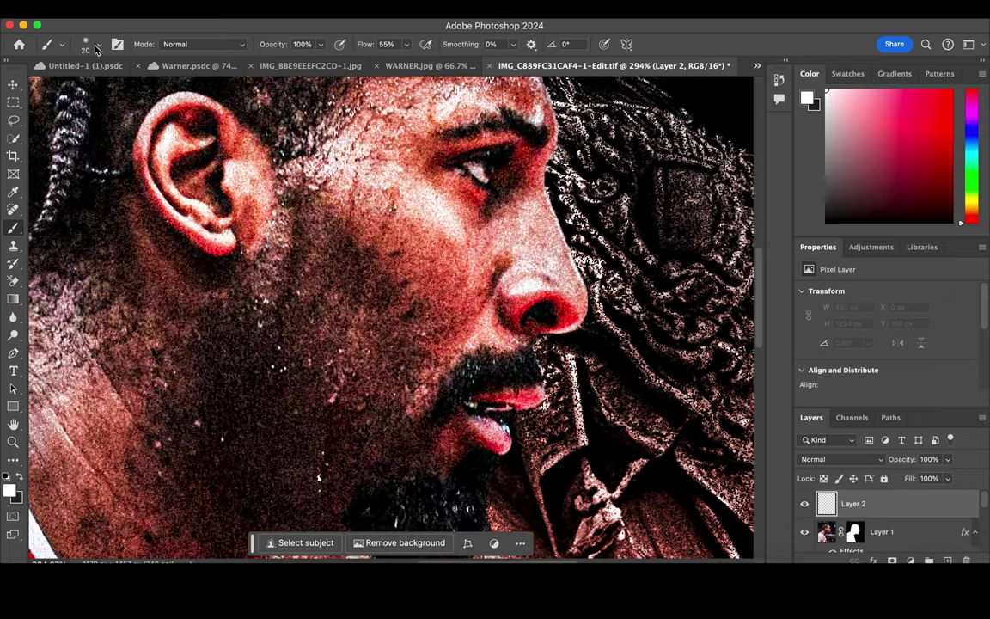
pyautogui.click(99, 47)
pyautogui.moveTo(86, 86); pyautogui.dragTo(78, 87)
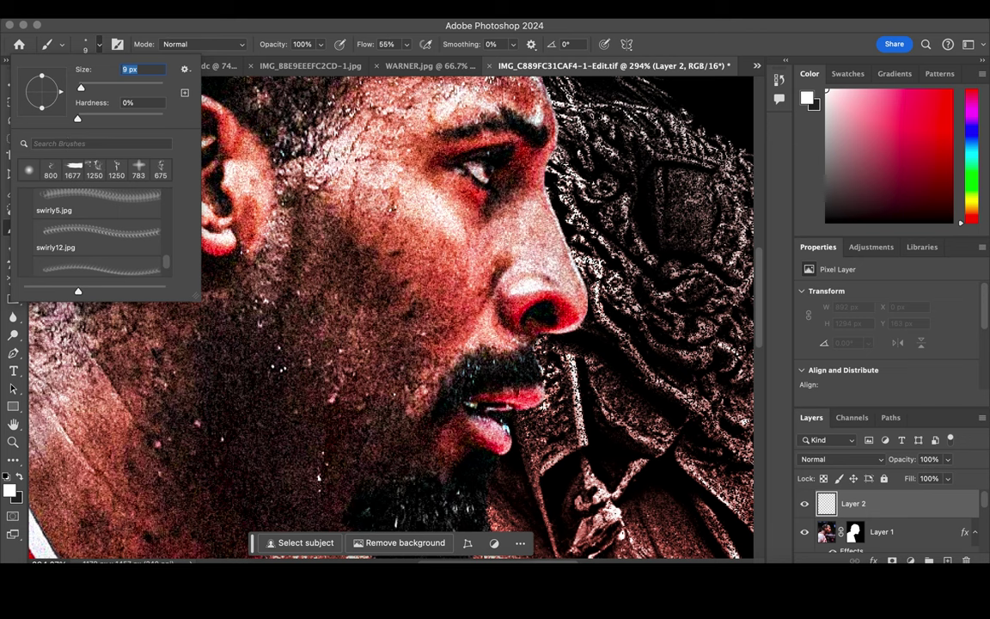
# - Paint a deep red spot over the player's eye and blend it in Vivid Light
pyautogui.click(17, 478)
pyautogui.click(12, 488)
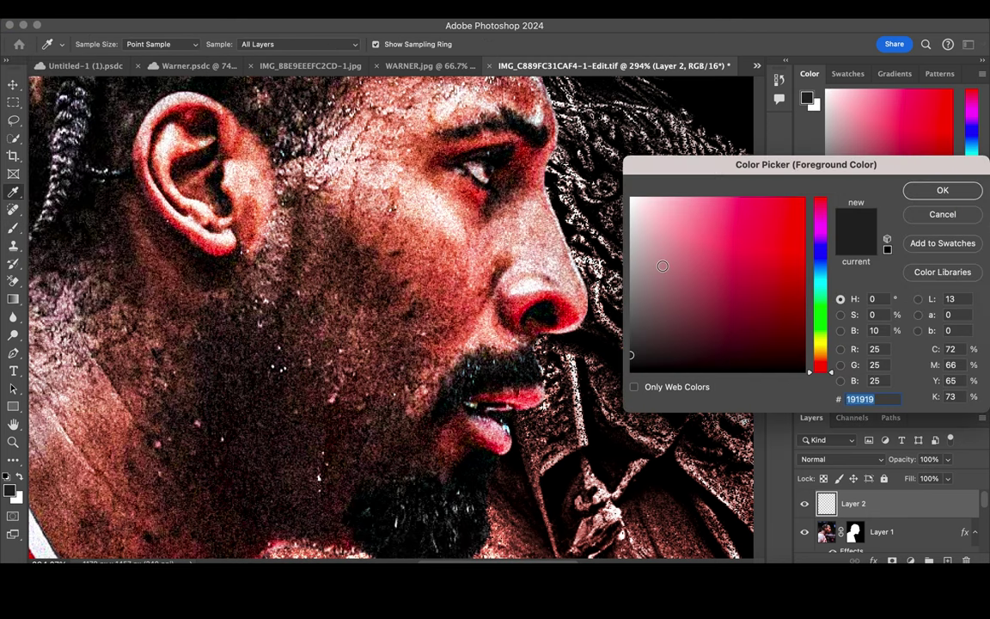
pyautogui.moveTo(761, 263); pyautogui.dragTo(812, 234)
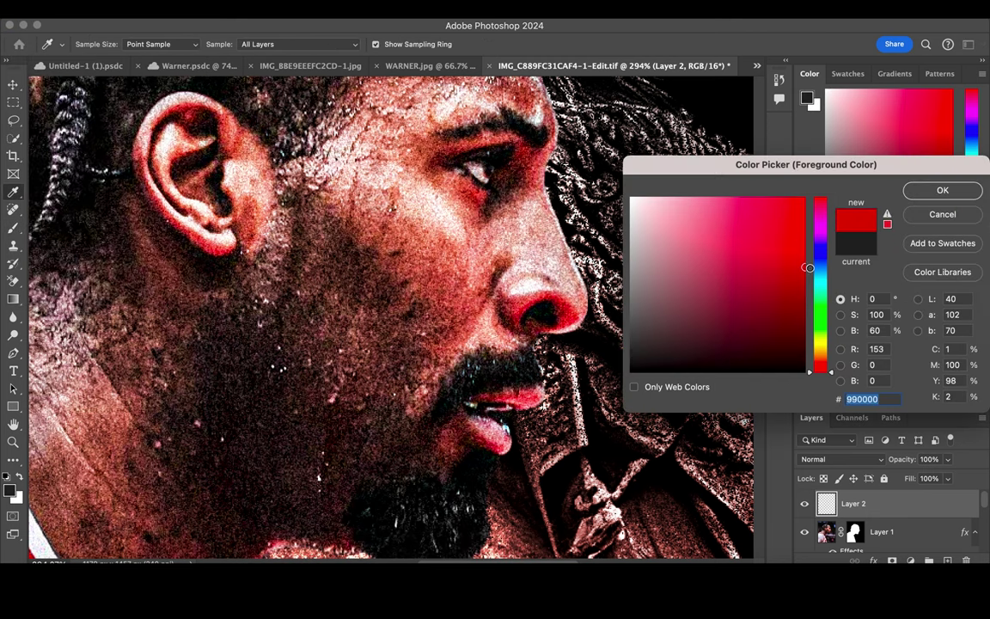
pyautogui.click(943, 190)
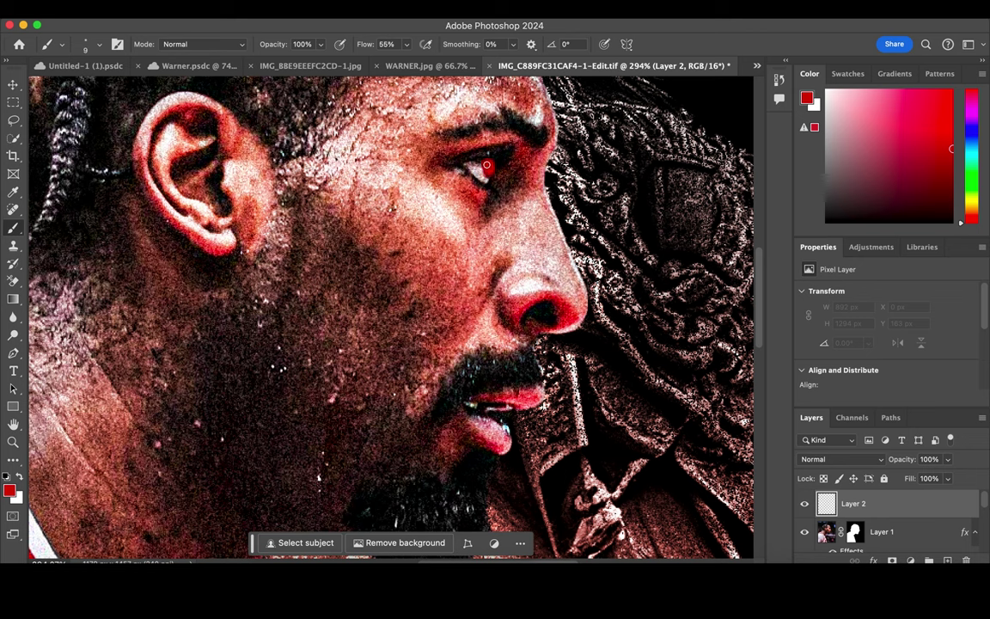
pyautogui.moveTo(489, 168); pyautogui.dragTo(489, 172)
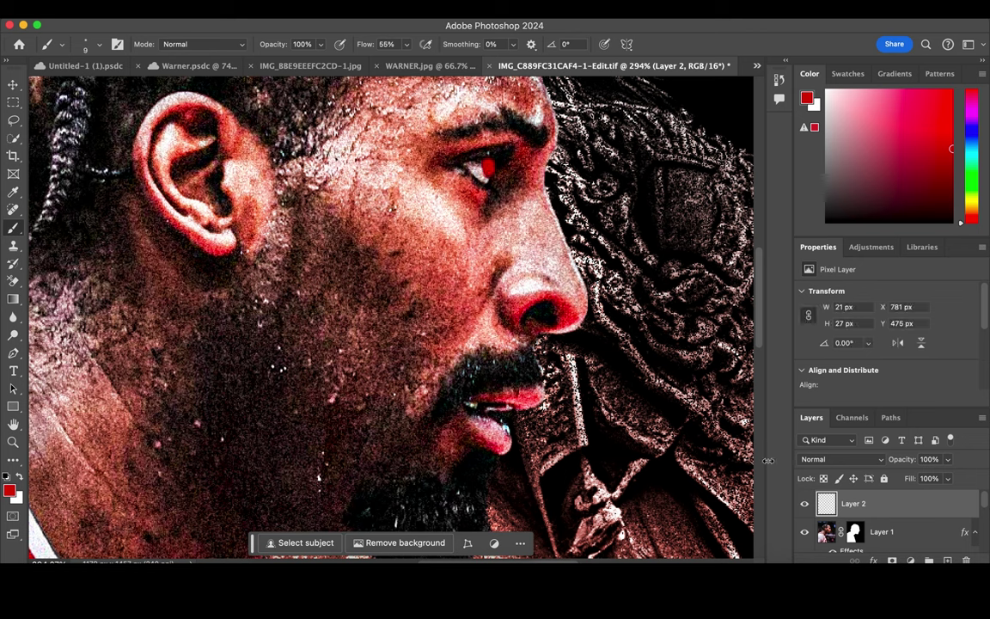
pyautogui.click(840, 459)
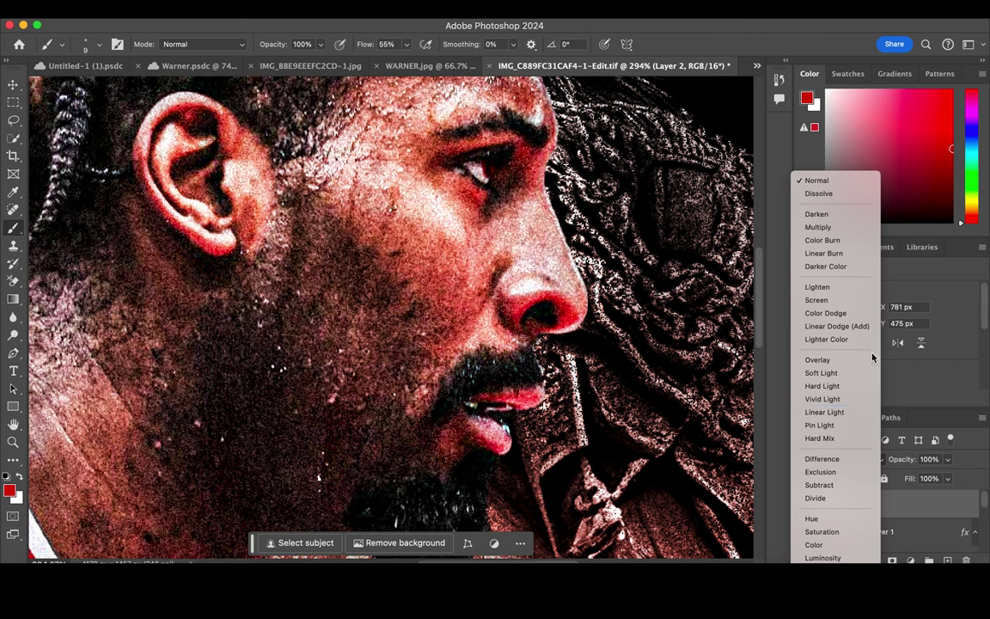
pyautogui.click(855, 399)
# - Duplicate the red eye layer and set the copy to Color Dodge at 80% opacity
pyautogui.scroll(-3, 393, 318)
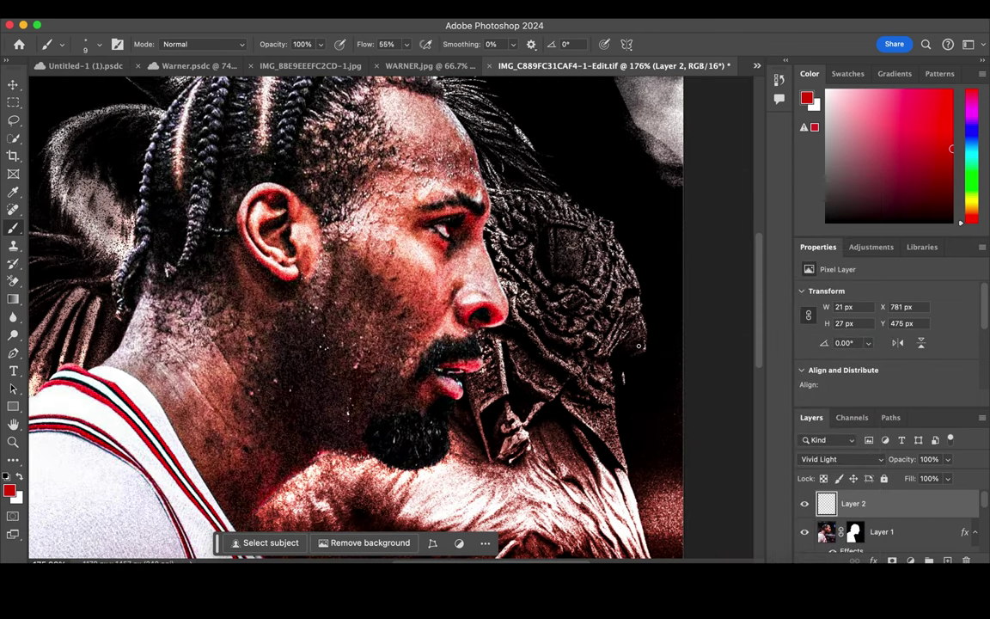
pyautogui.keyDown('ctrl'); pyautogui.keyDown('alt'); pyautogui.click(641, 425); pyautogui.keyUp('alt'); pyautogui.keyUp('ctrl')
pyautogui.click(829, 459)
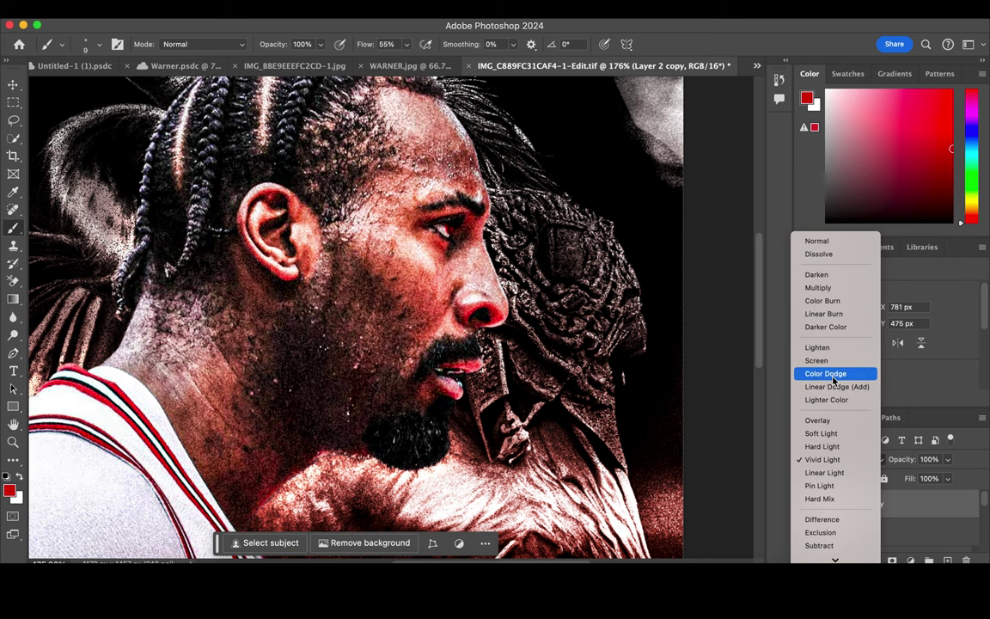
pyautogui.click(831, 374)
pyautogui.scroll(-1, 612, 369)
pyautogui.scroll(-1, 615, 378)
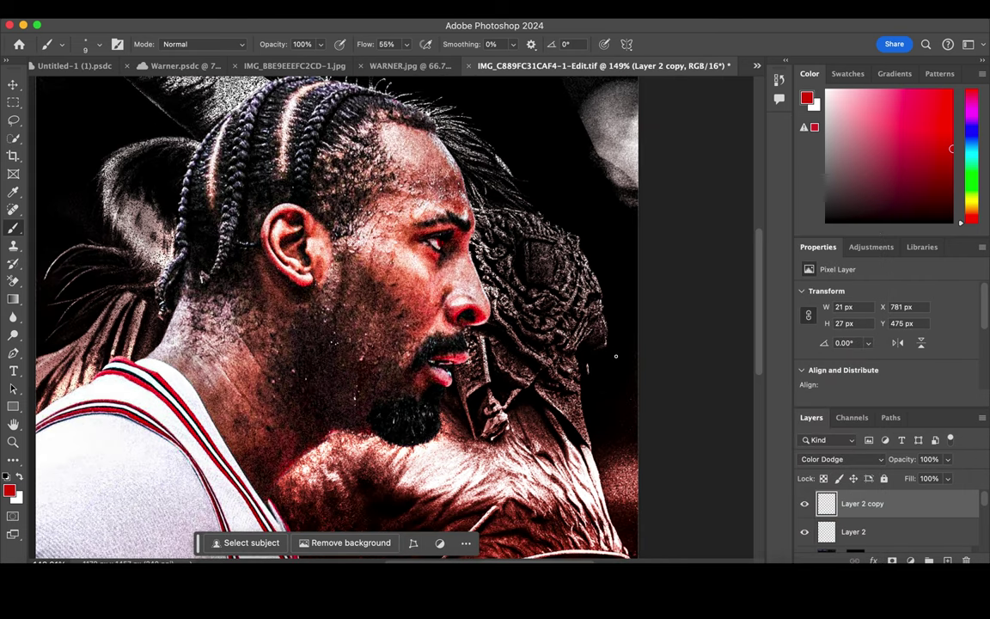
pyautogui.scroll(-1, 616, 388)
pyautogui.scroll(-1, 618, 401)
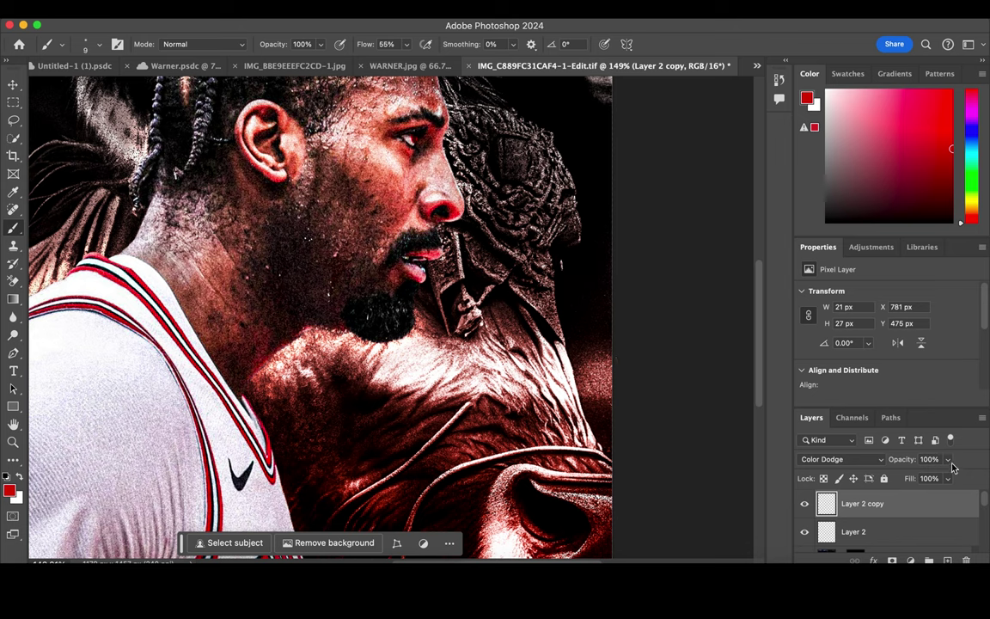
pyautogui.moveTo(947, 460); pyautogui.dragTo(947, 478)
pyautogui.hotkey('ctrl', '1')
pyautogui.scroll(-3, 353, 290)
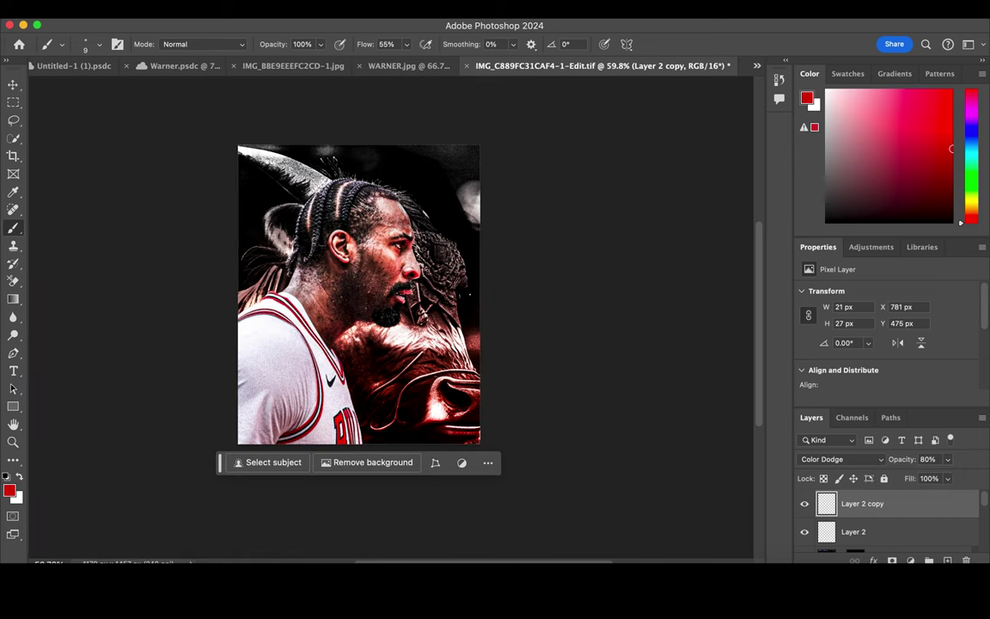